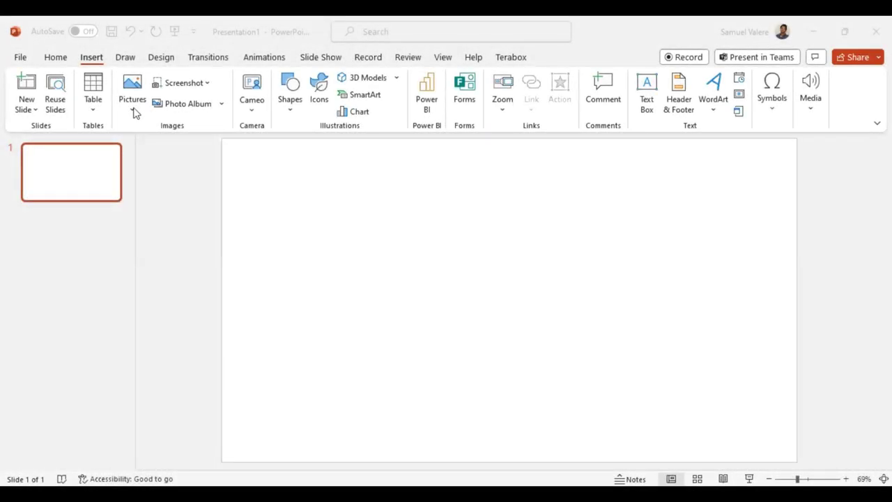
left_click(134, 113)
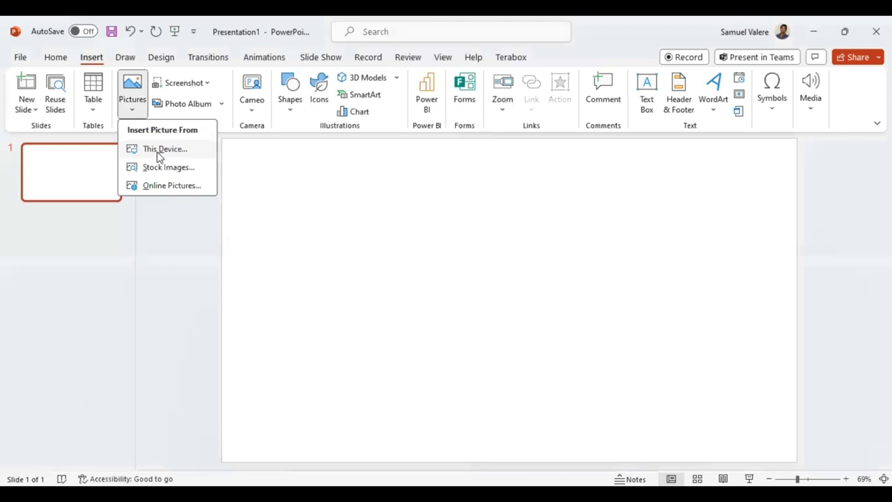
left_click(159, 150)
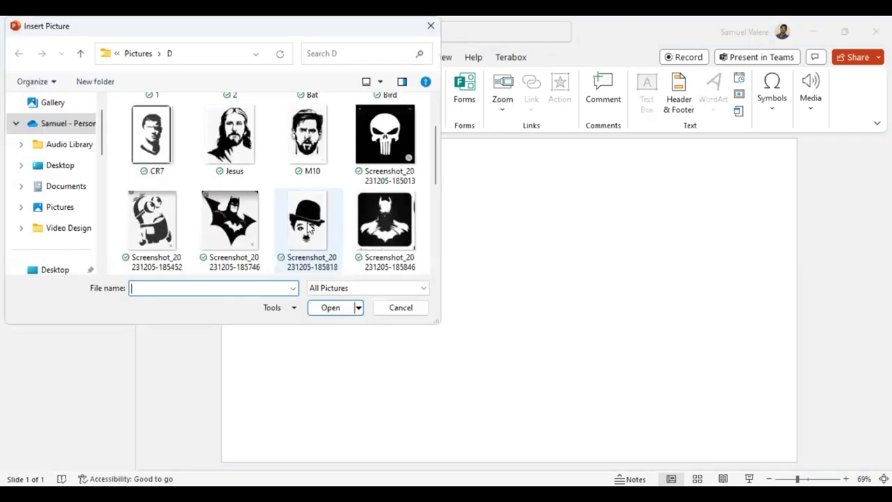
double_click(307, 223)
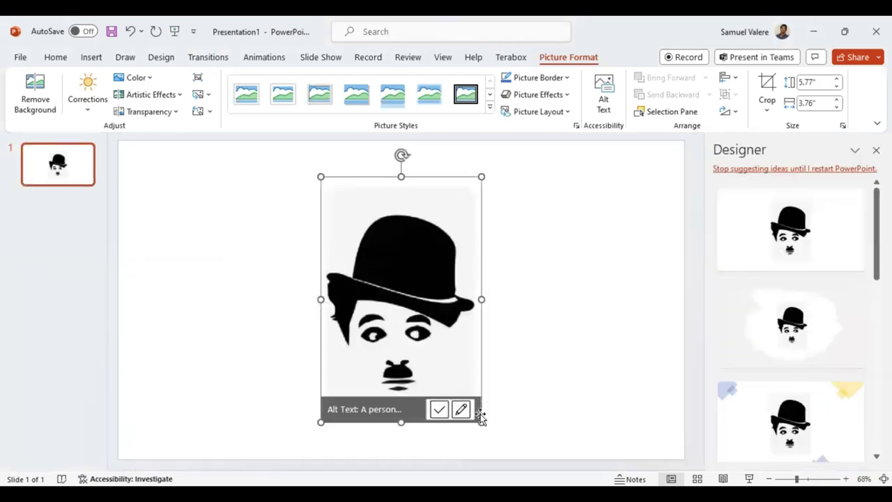
Step: Enlarge the Chaplin picture to 7.23" x 4.71", move it upward, and close the Designer pane
left_click_drag(481, 420, 502, 454)
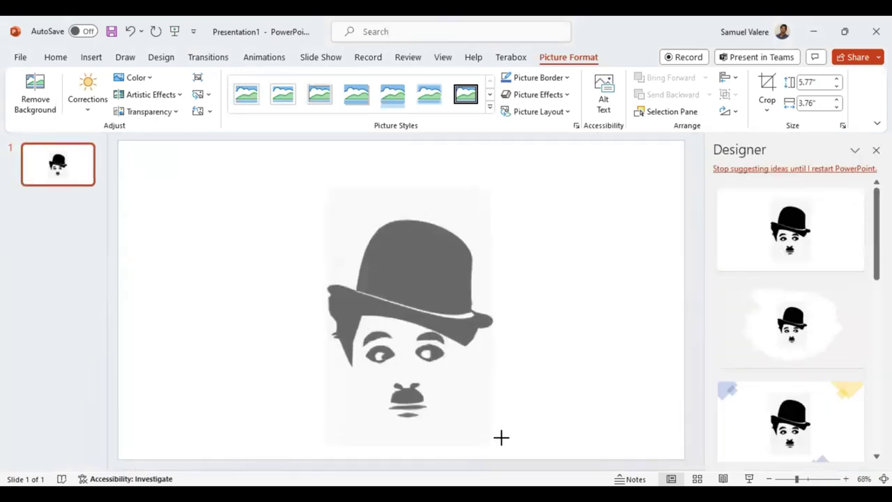
scroll(418, 382, "down", 2)
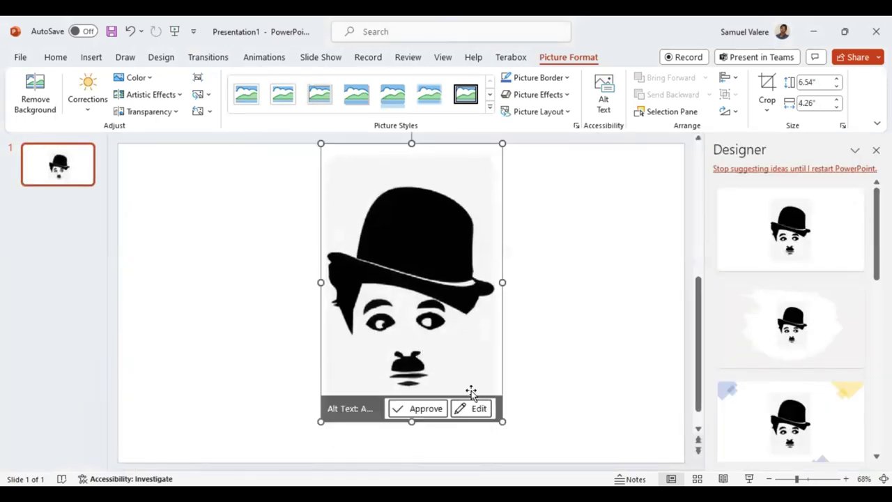
left_click_drag(501, 422, 517, 450)
left_click_drag(441, 374, 446, 360)
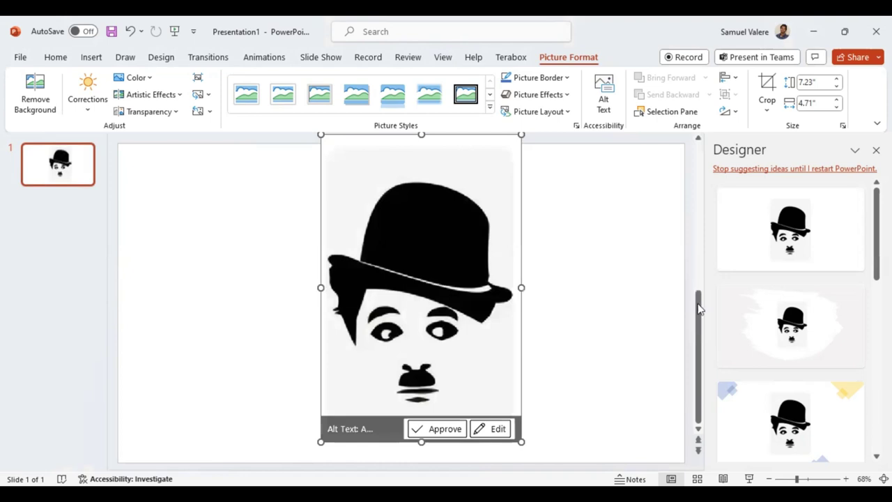
left_click(876, 150)
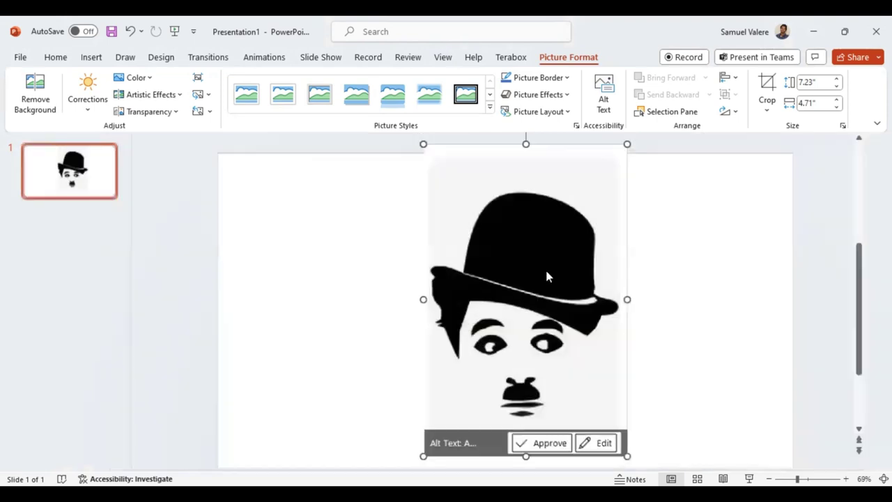
Step: Set the Chaplin picture's transparency to 61% in Format Picture so it fades to grey
right_click(524, 305)
mouse_move(576, 282)
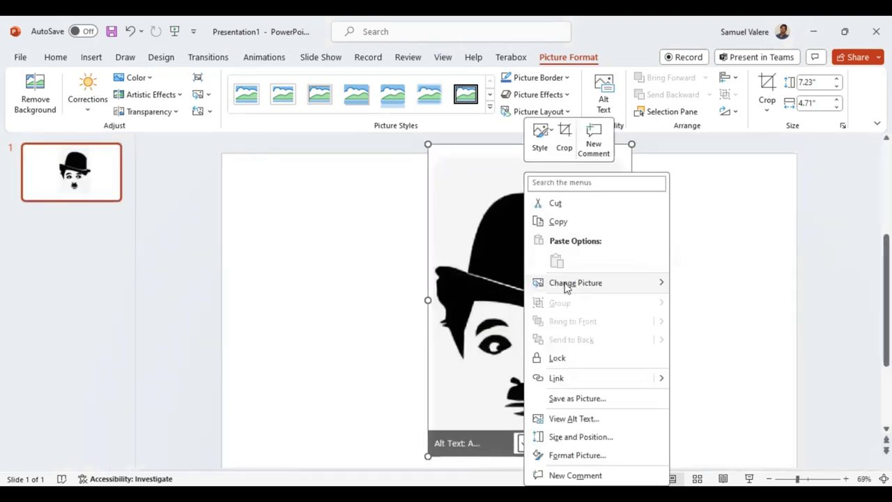
left_click(575, 455)
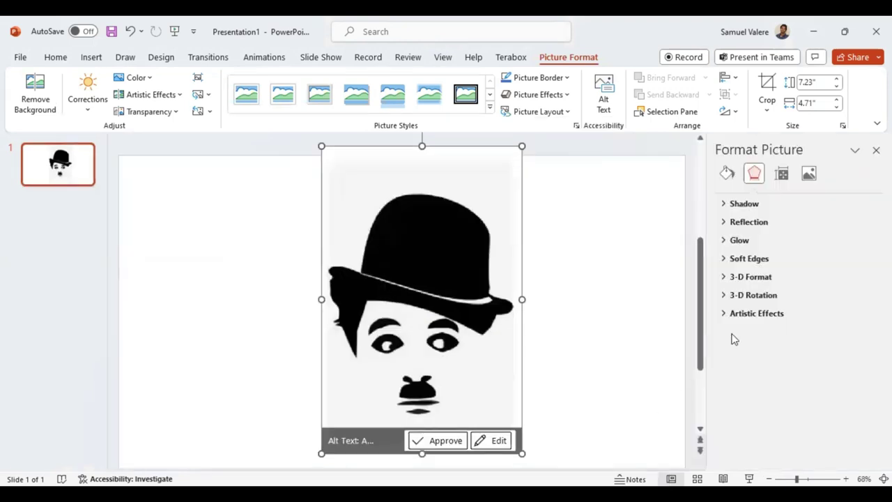
left_click(808, 176)
left_click(767, 240)
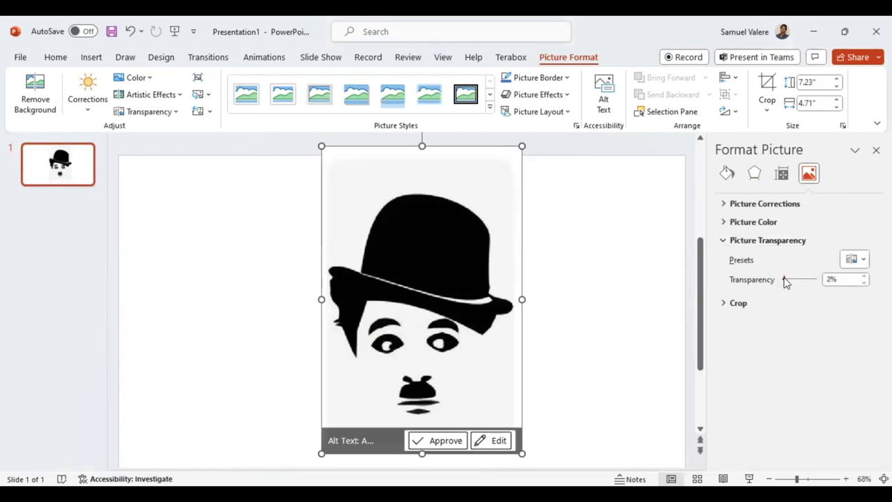
left_click_drag(783, 279, 800, 284)
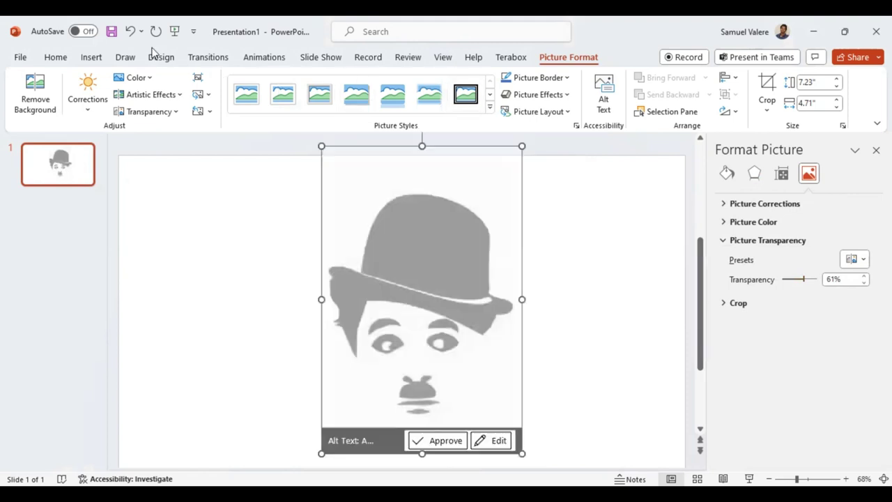
left_click(89, 59)
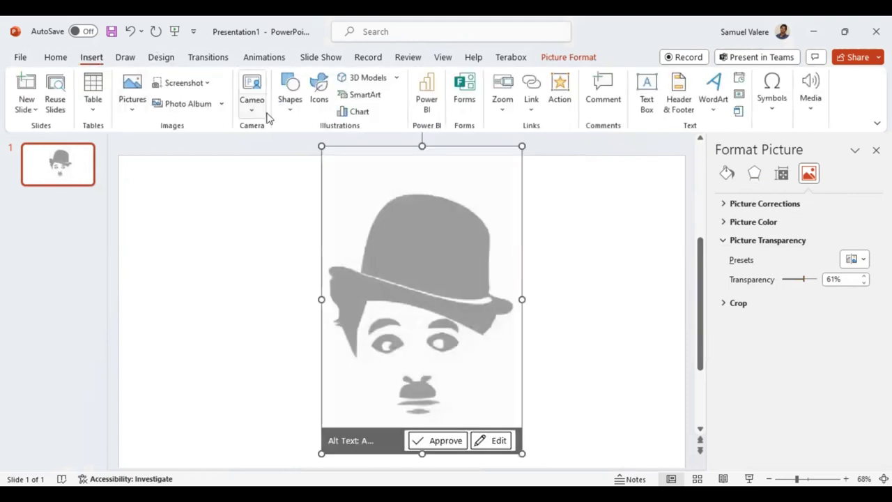
Step: Trace the bowler hat and hair as one closed 3.86" by 4.33" freeform shape
left_click(291, 112)
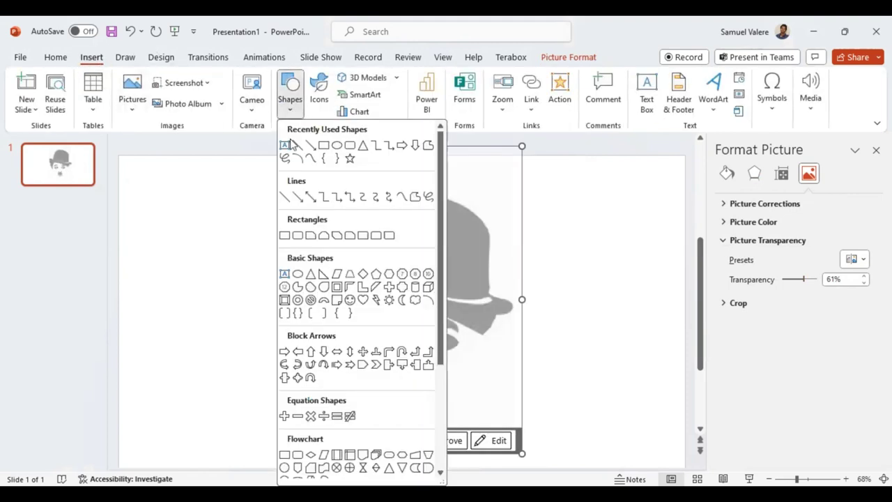
left_click(311, 161)
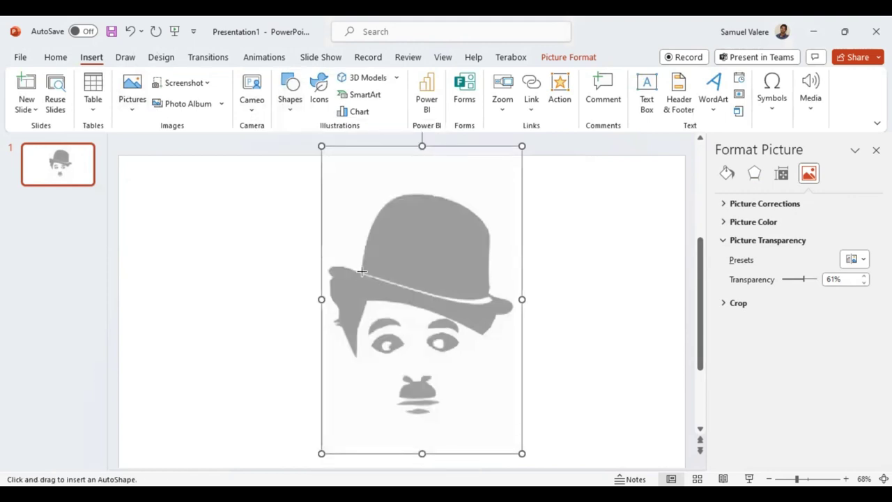
key("Escape")
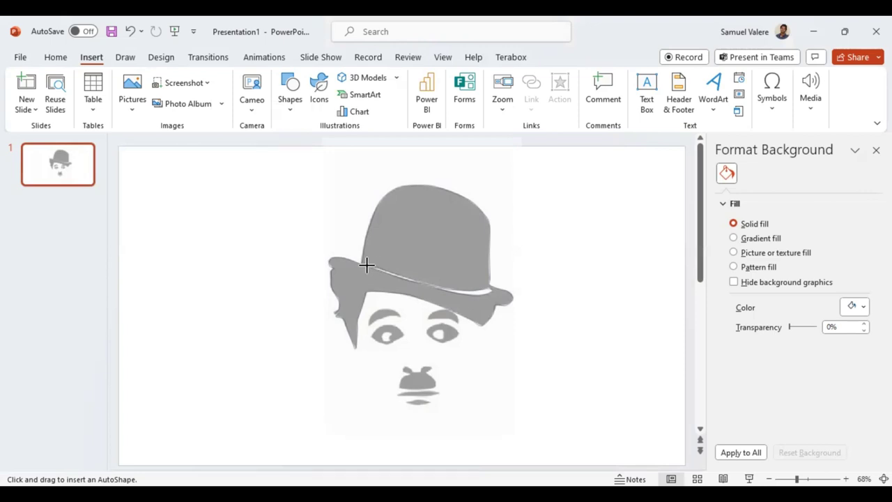
left_click(359, 263)
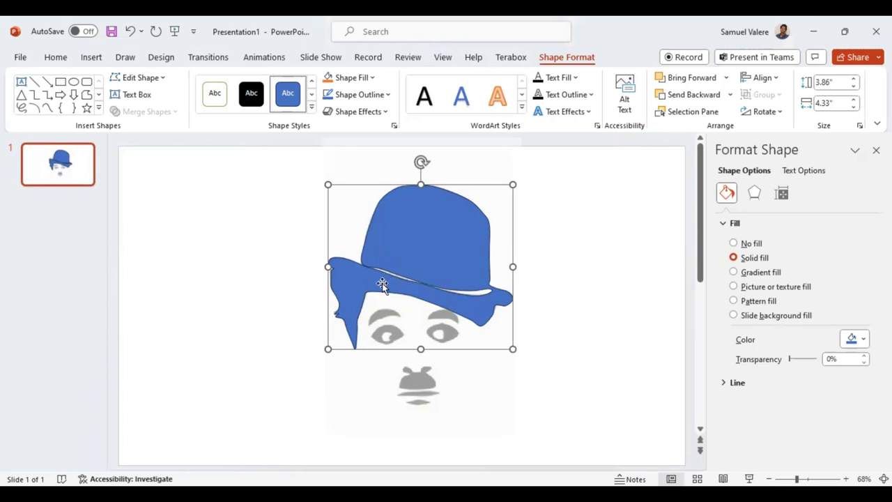
Step: Trace the left eyebrow as a small 0.4" by 0.72" freeform shape
left_click(47, 109)
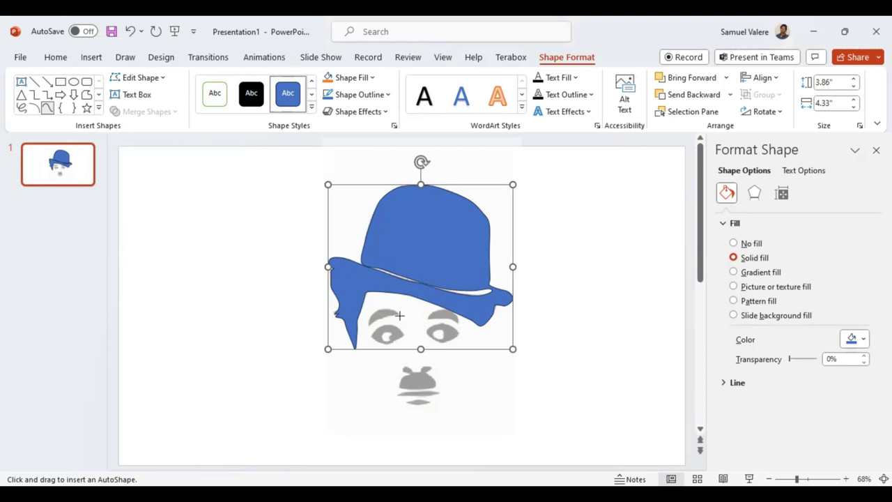
left_click(398, 316)
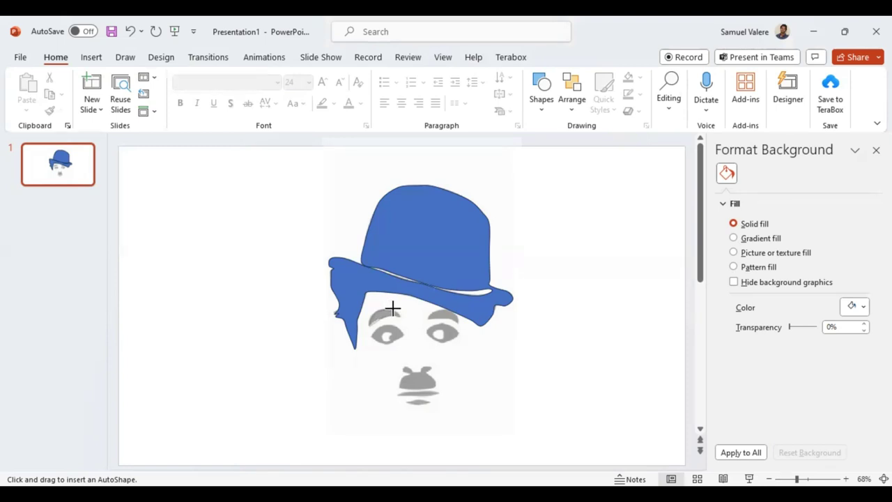
left_click_drag(372, 317, 399, 317)
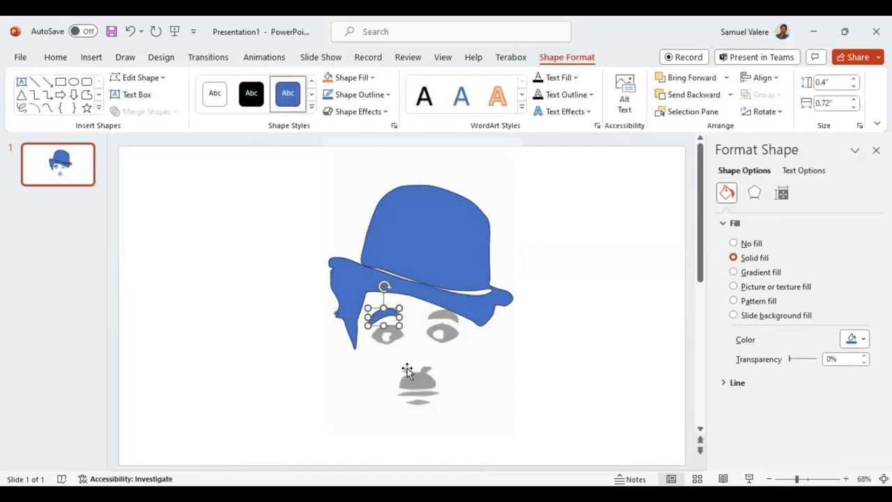
left_click(47, 109)
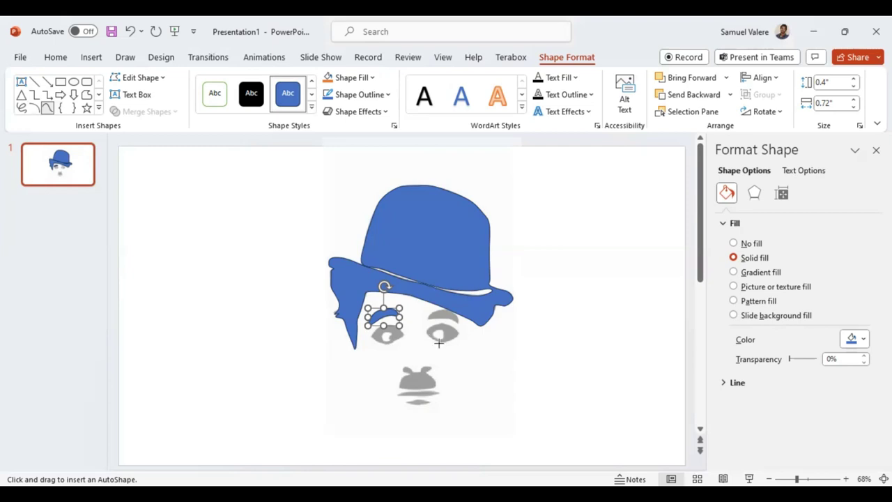
Step: Draw a shape over the right eye and set its fill transparency to 76%
key("Escape")
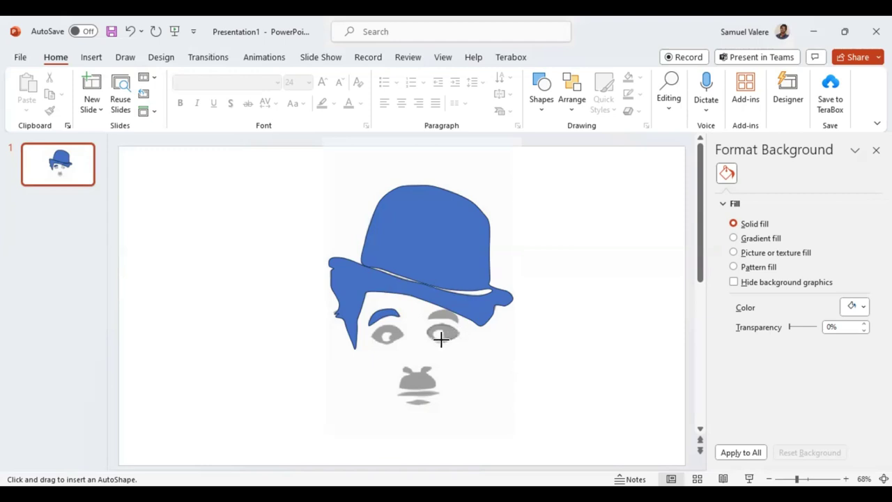
left_click_drag(442, 335, 428, 343)
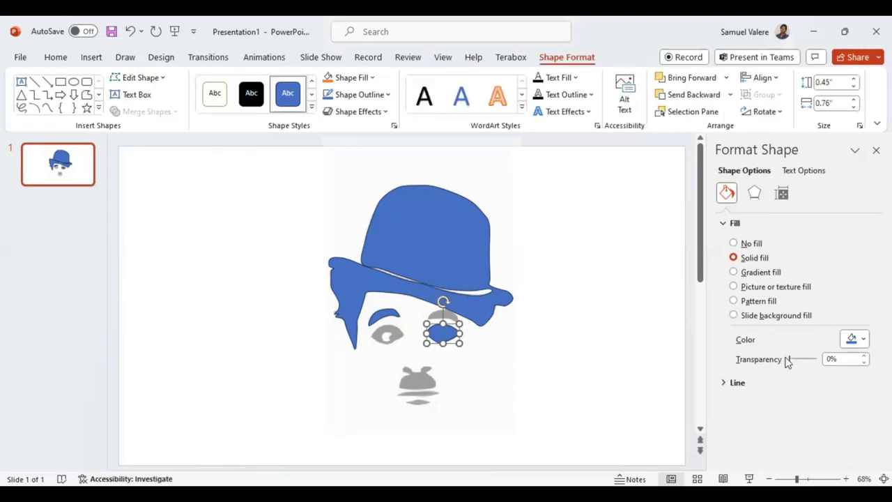
left_click_drag(790, 361, 811, 361)
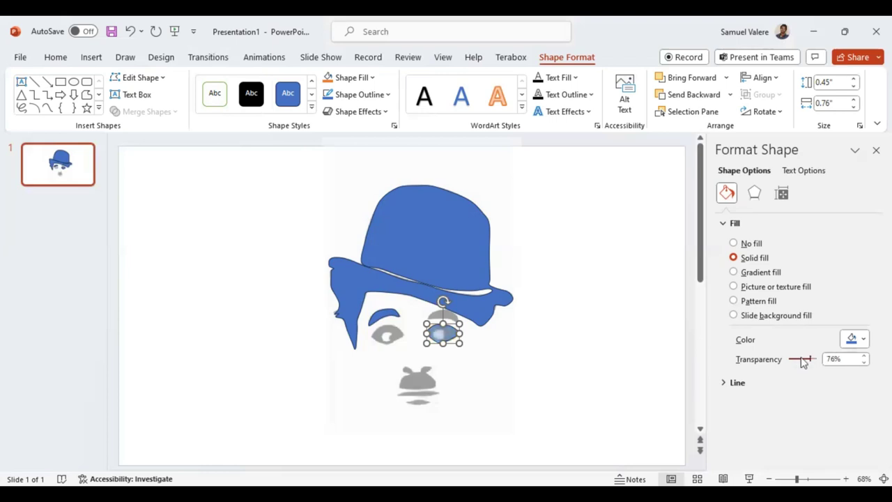
left_click(46, 108)
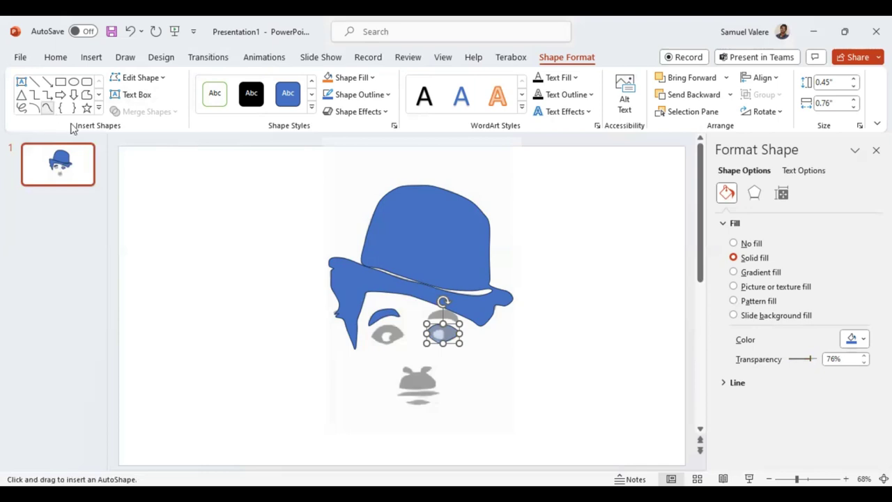
Step: Draw a 0.21" by 0.26" highlight inside the right eye, filled white with no outline
left_click(441, 330)
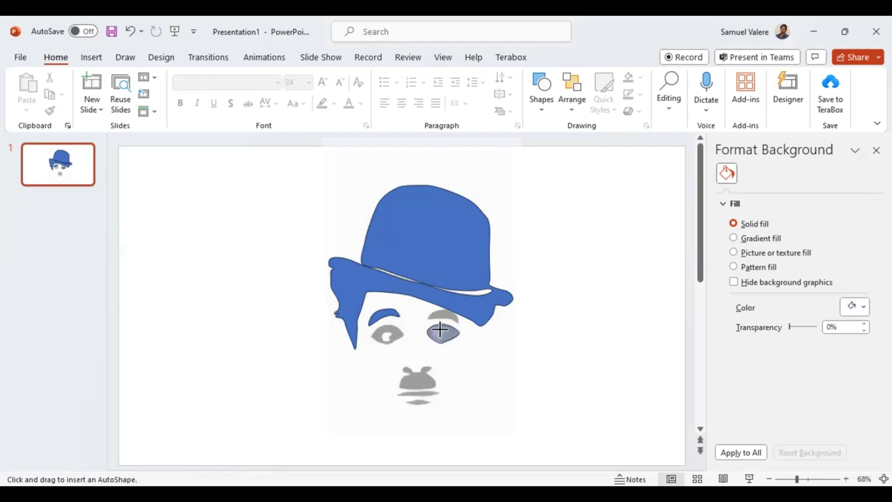
left_click_drag(429, 322, 445, 341)
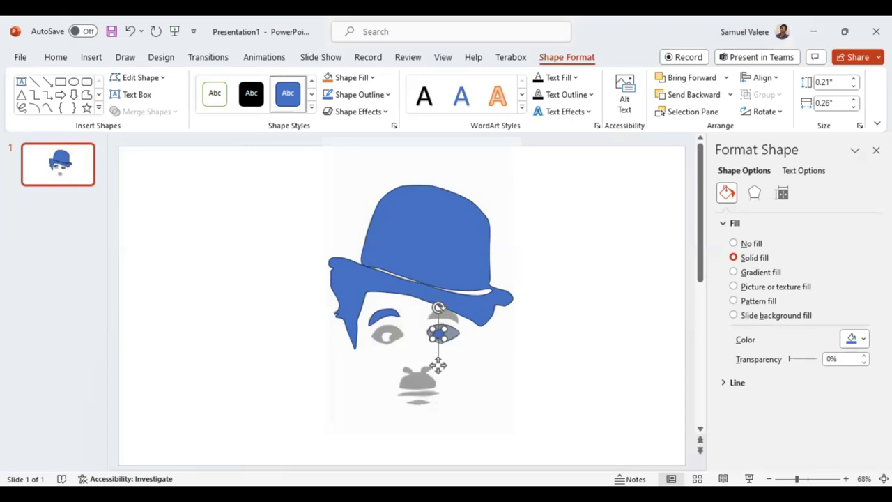
left_click(853, 339)
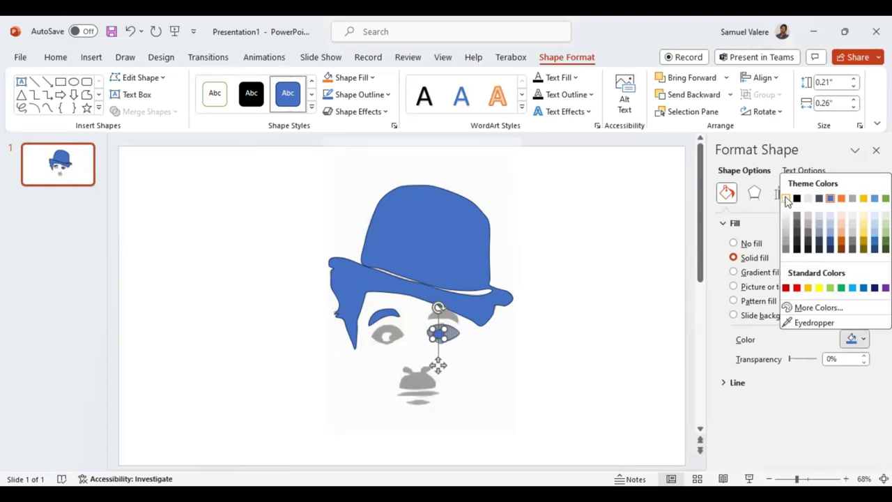
left_click(786, 200)
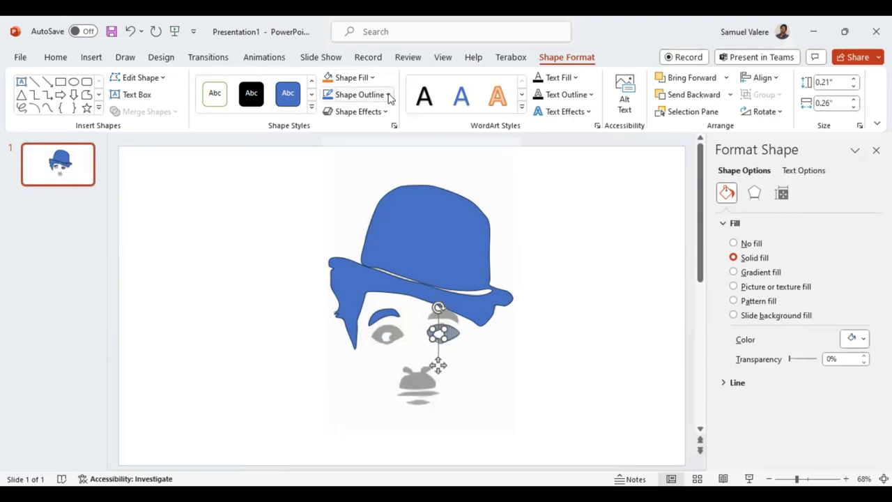
left_click(389, 96)
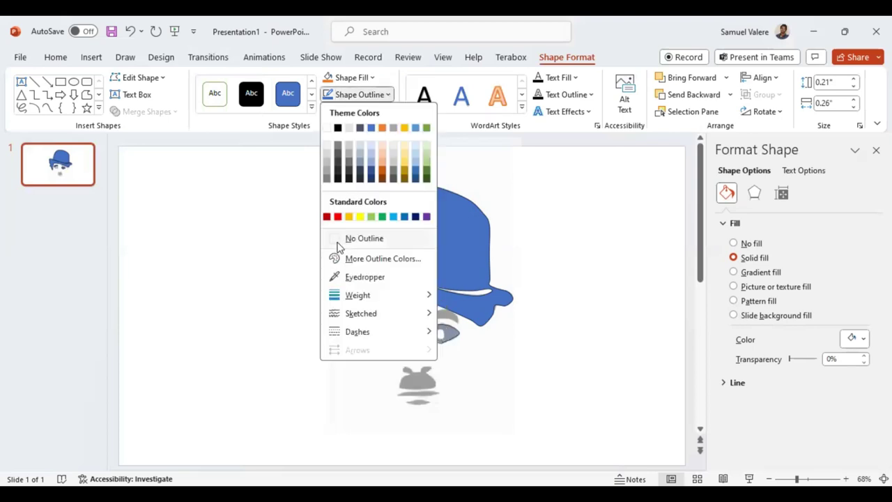
left_click(336, 239)
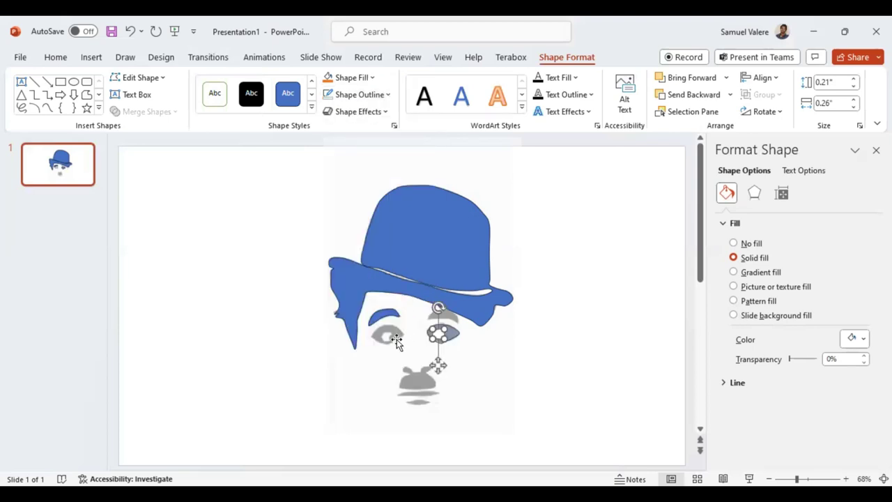
Step: Trace a 0.47" by 0.77" freeform shape over the grey left eye
left_click(47, 108)
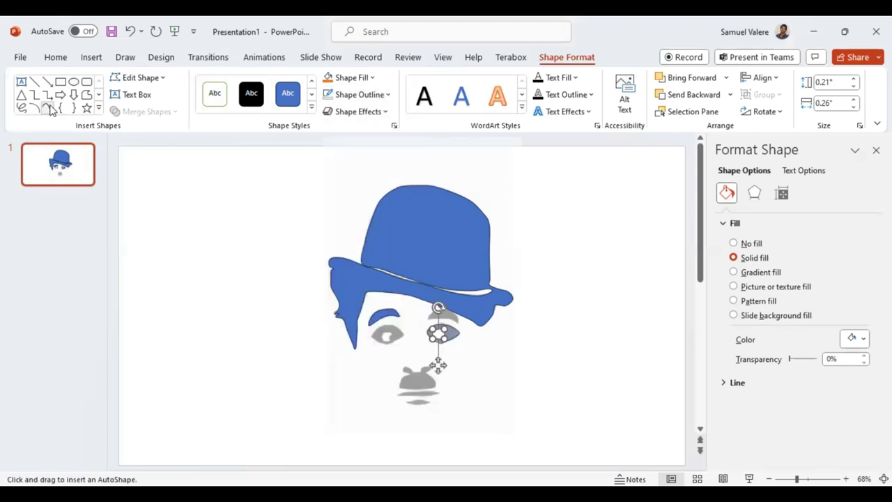
left_click(402, 335)
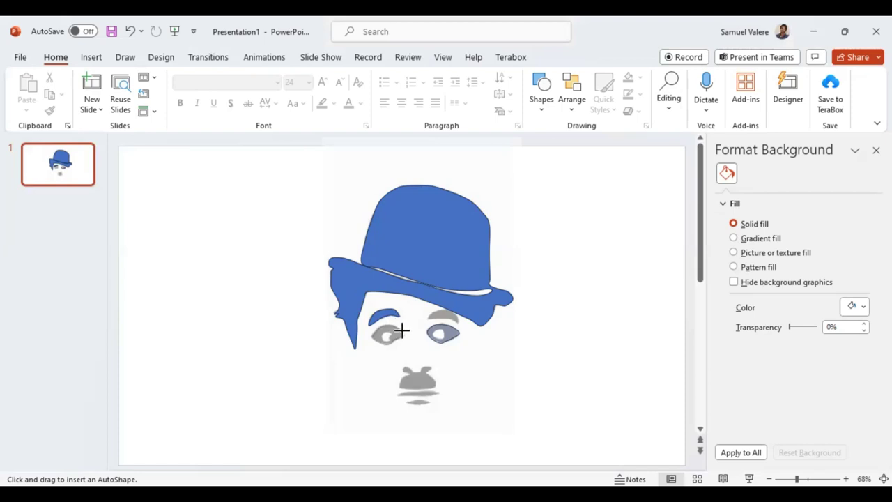
left_click(402, 333)
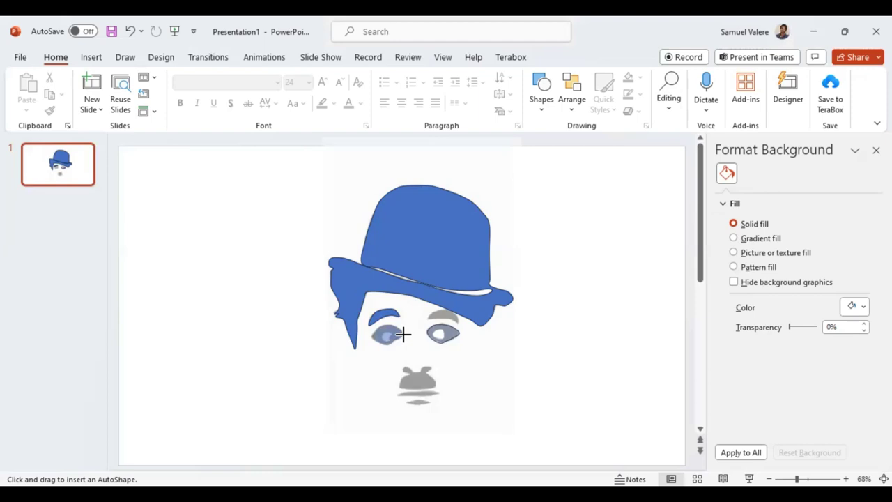
left_click(402, 333)
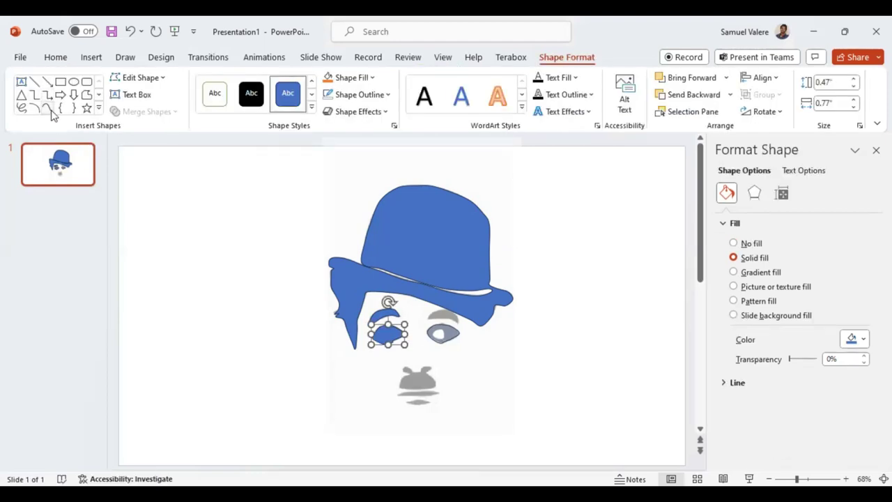
left_click(47, 108)
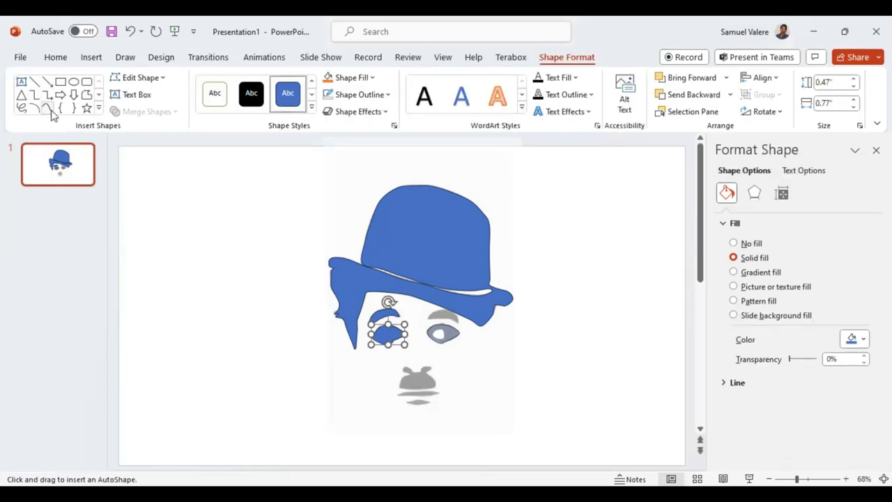
Step: Draw a filled freeform shape covering the grey nose below the eyes
left_click(412, 370)
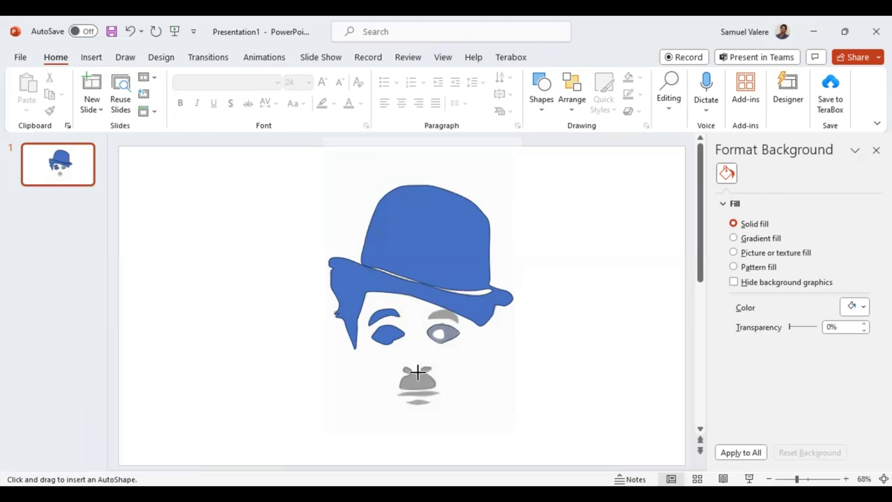
left_click_drag(415, 373, 412, 376)
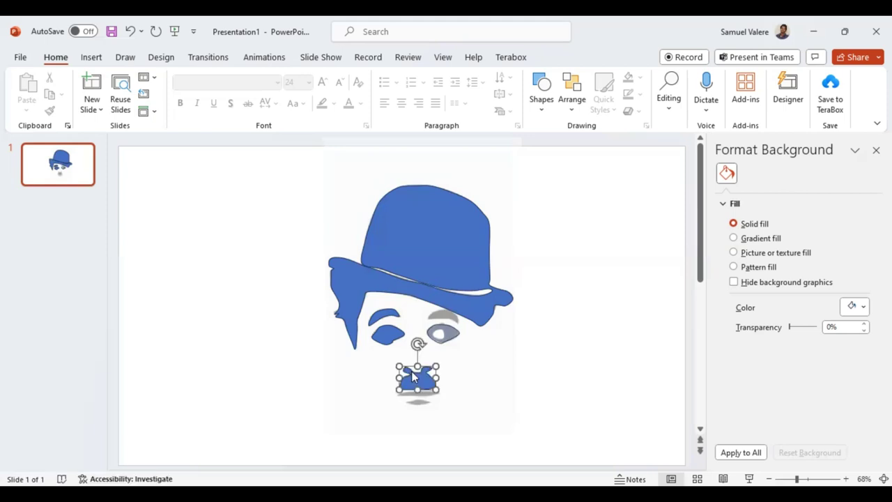
Step: Make the left-eye shape 74% transparent and add a white 0.22" highlight inside it
left_click(388, 334)
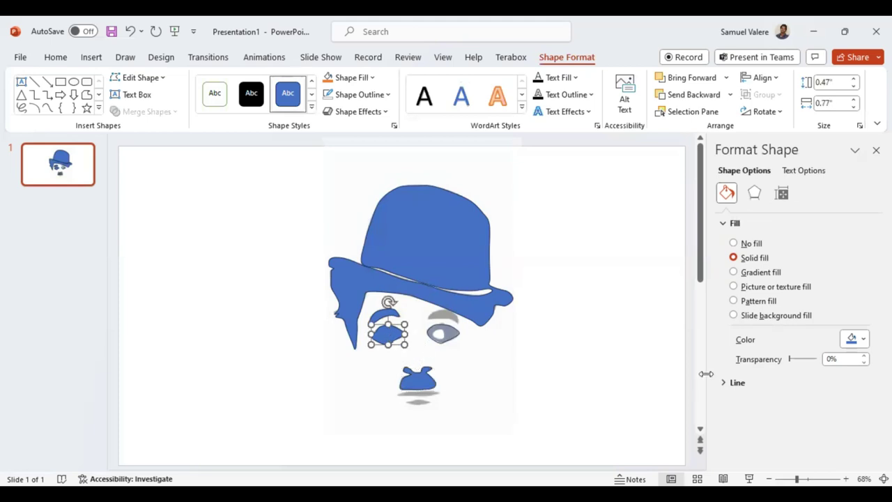
left_click_drag(789, 360, 810, 362)
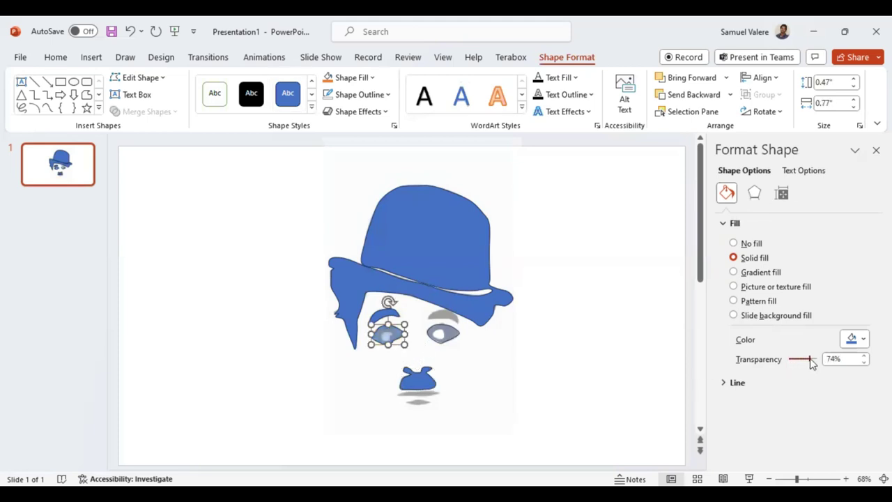
left_click(46, 108)
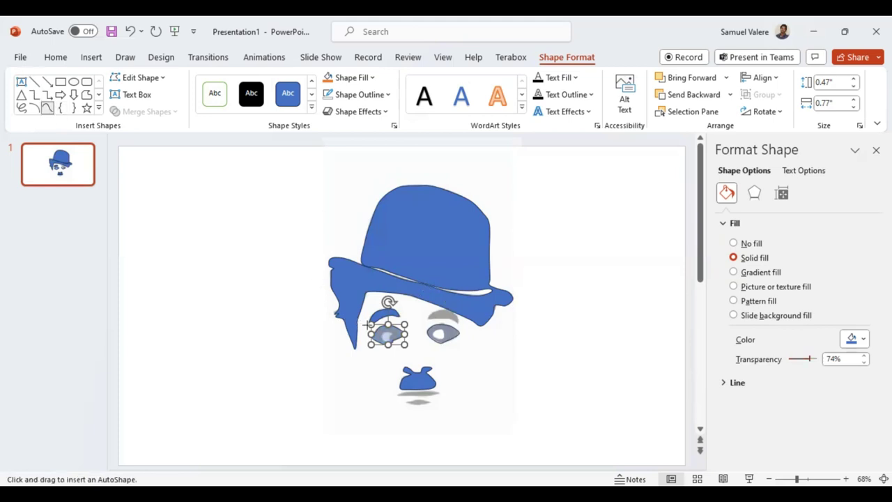
left_click(388, 335)
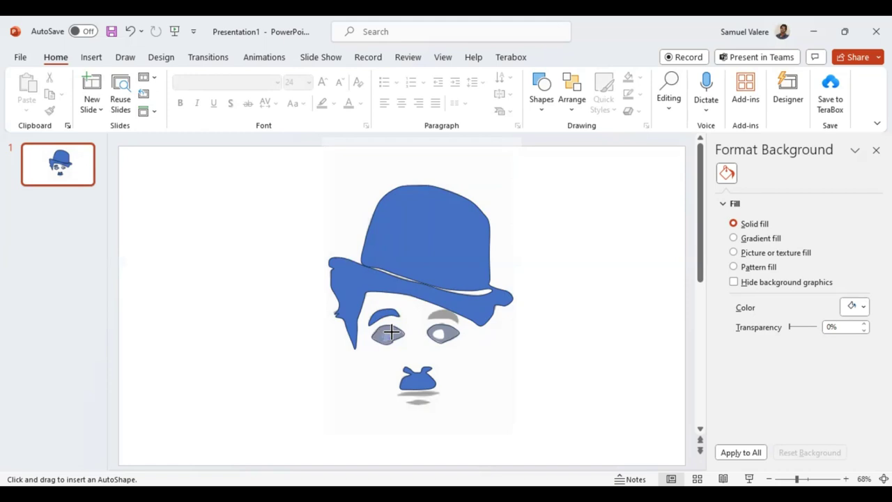
left_click_drag(379, 325, 395, 345)
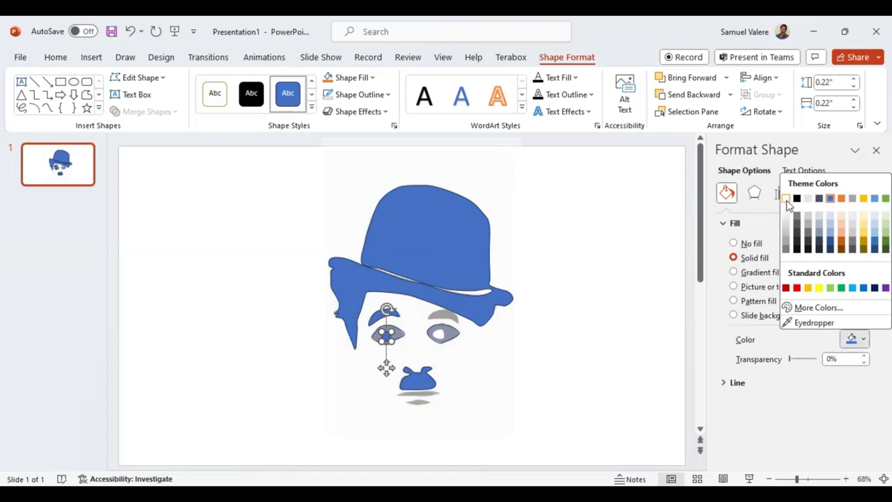
left_click(785, 199)
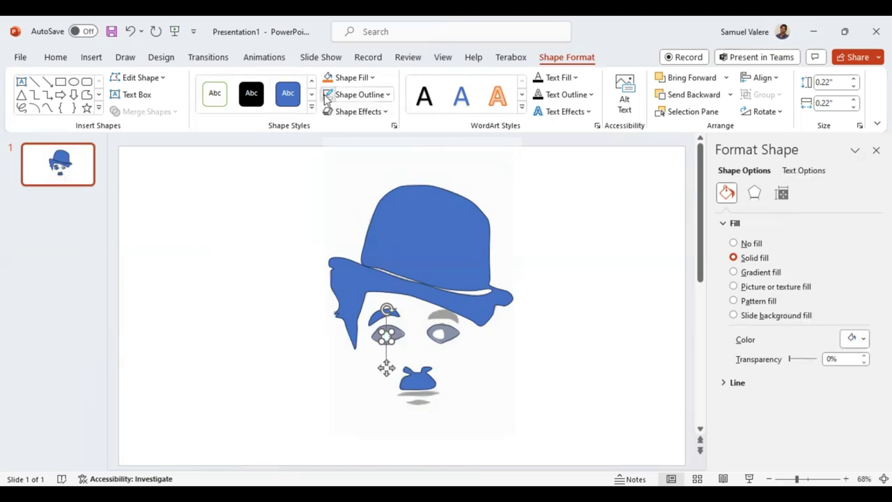
left_click(450, 340)
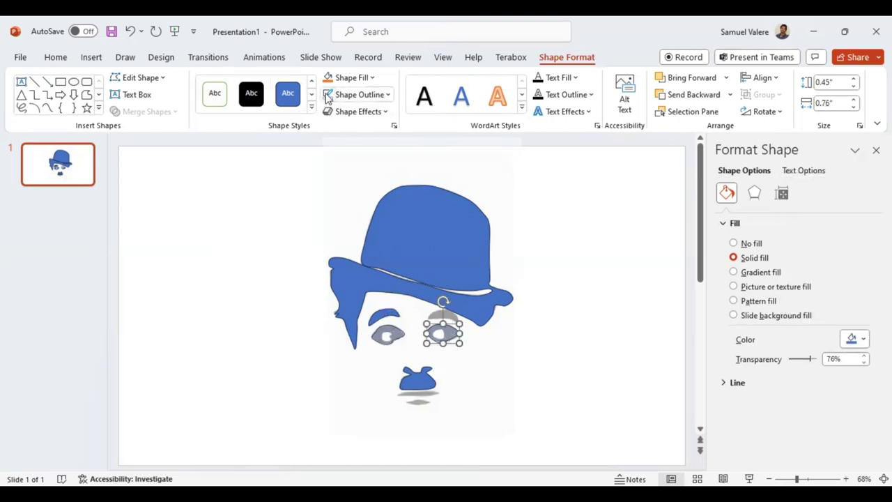
Step: Set the large hat shape to No Outline, then reselect the left eyebrow and eye shapes
left_click(422, 235)
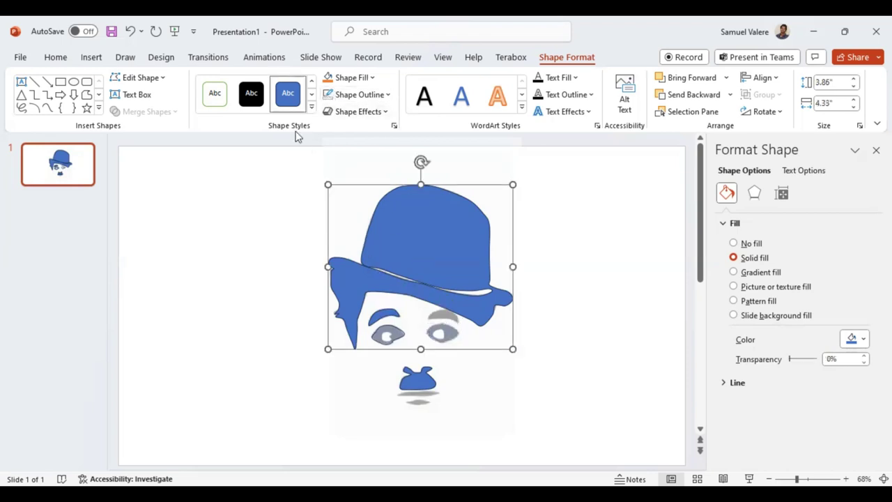
left_click(333, 93)
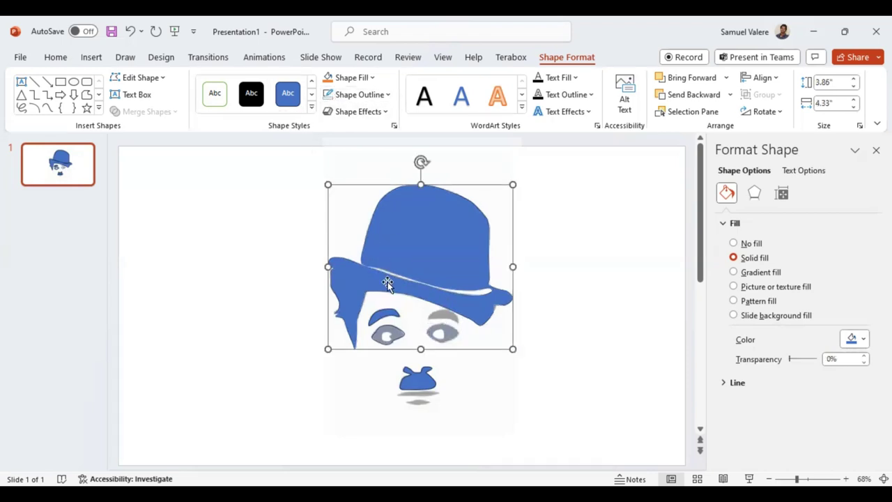
left_click(386, 318)
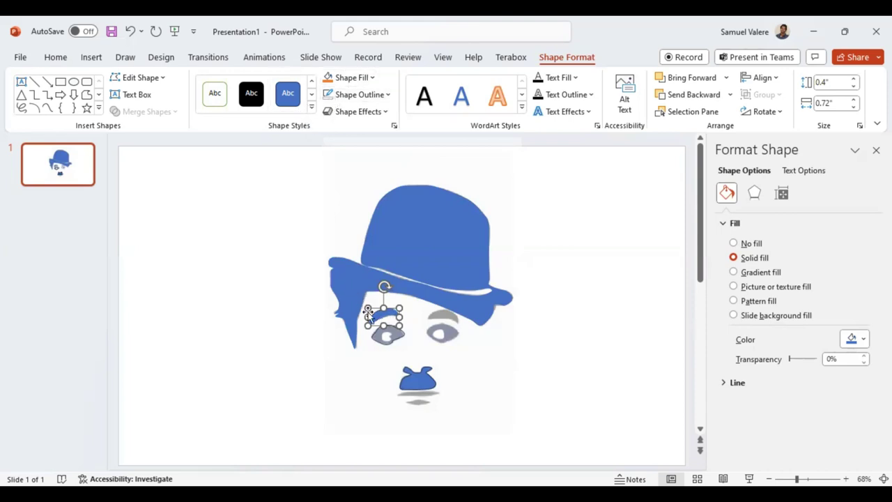
left_click(391, 337)
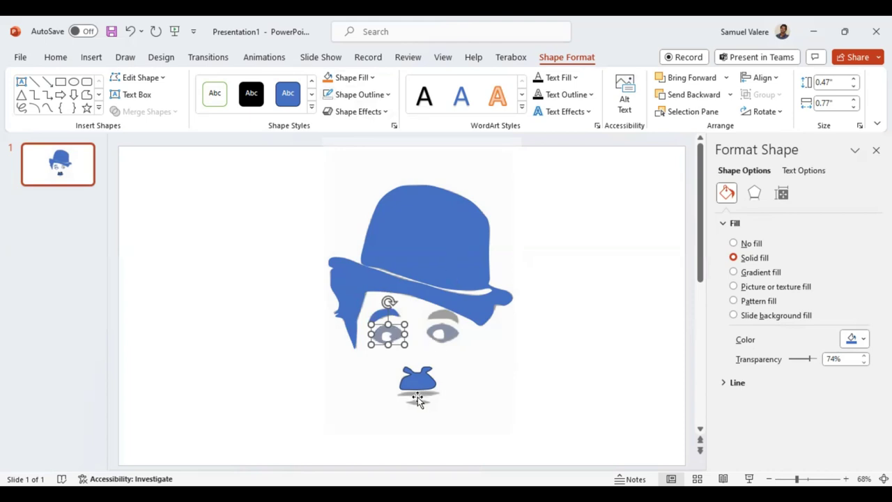
left_click(46, 108)
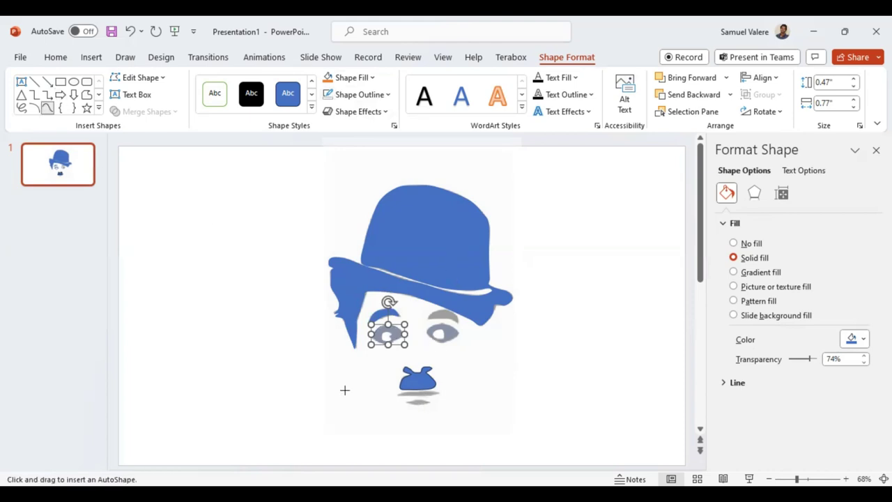
Step: Draw a thin freeform mustache stroke and a small mouth piece just below the nose
left_click(398, 395)
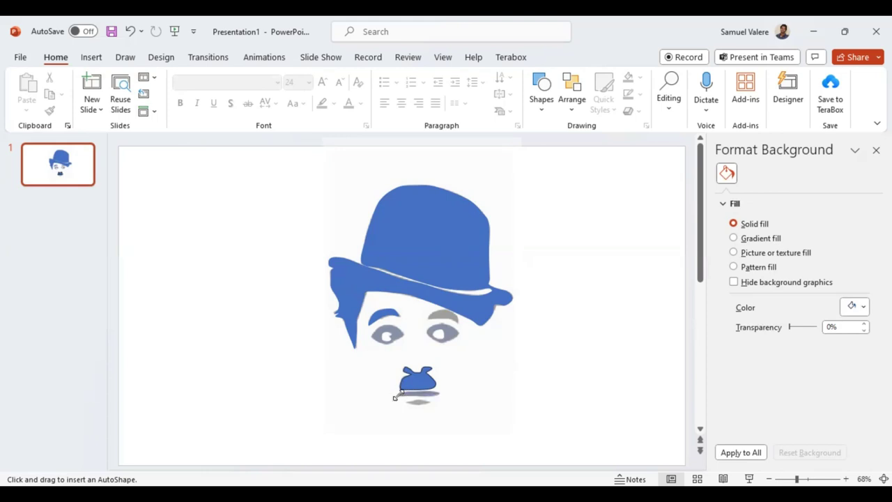
left_click_drag(400, 392, 439, 397)
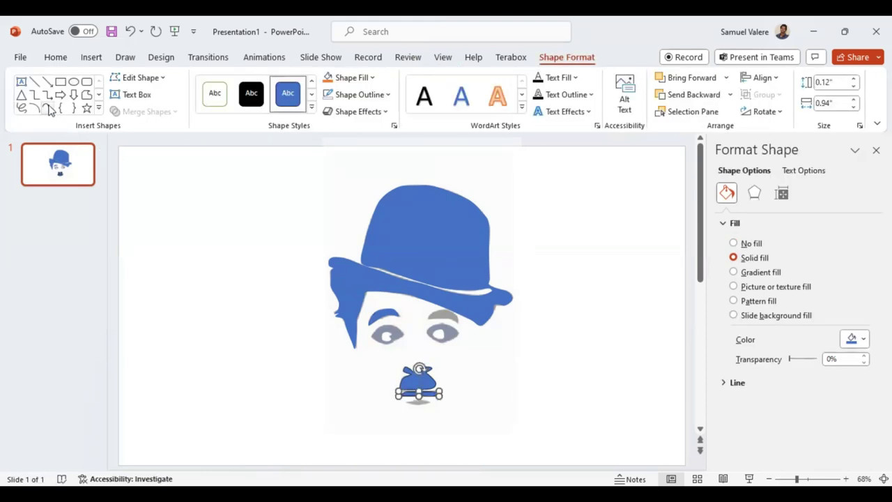
left_click(47, 107)
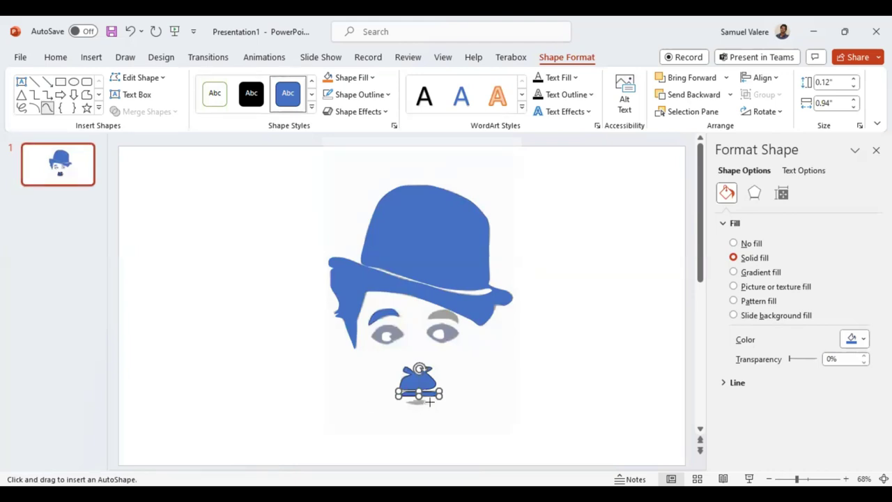
key("Escape")
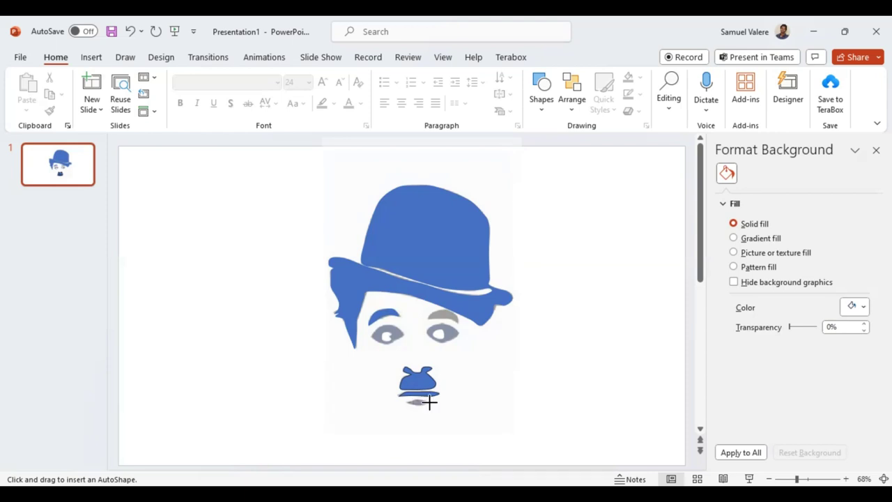
left_click_drag(430, 402, 408, 395)
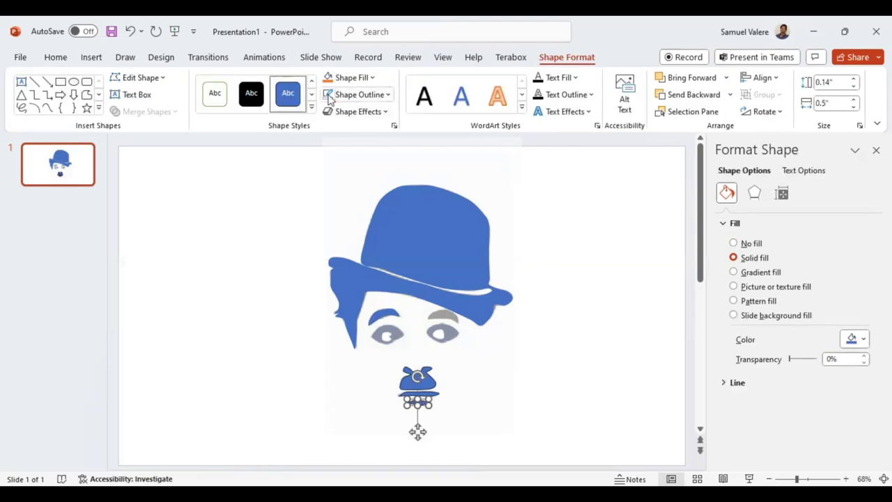
Step: Resize the mouth shape to sit below the nose and remove the outline from the thin stroke
left_click_drag(417, 431, 417, 404)
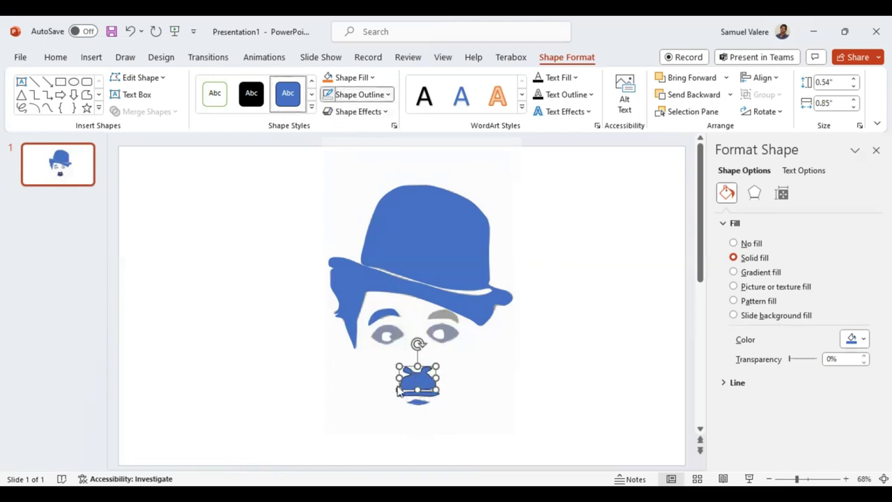
left_click(359, 94)
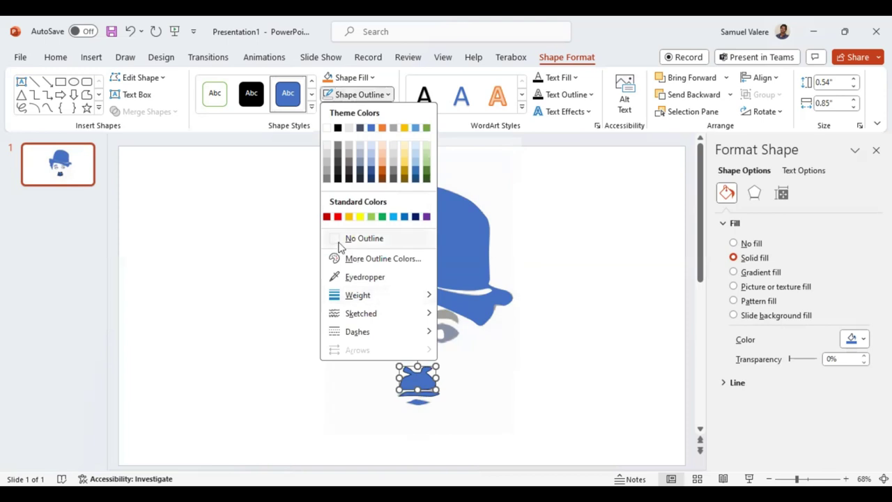
left_click(428, 394)
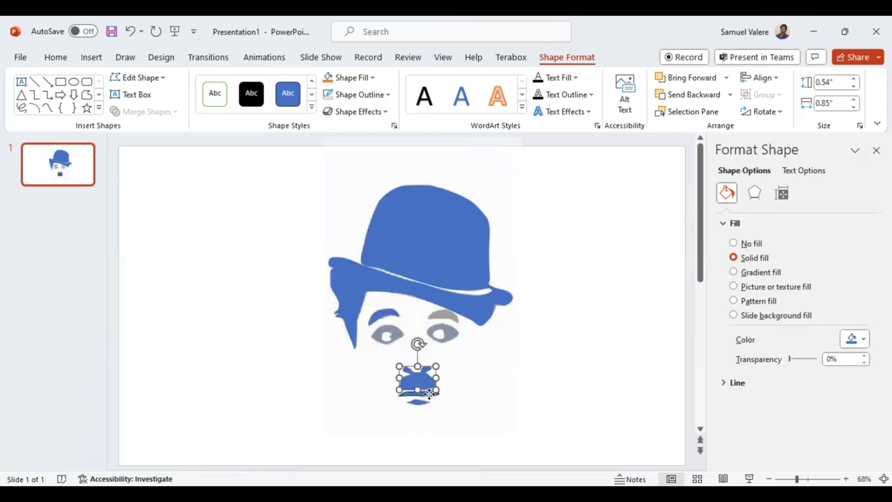
left_click(429, 394)
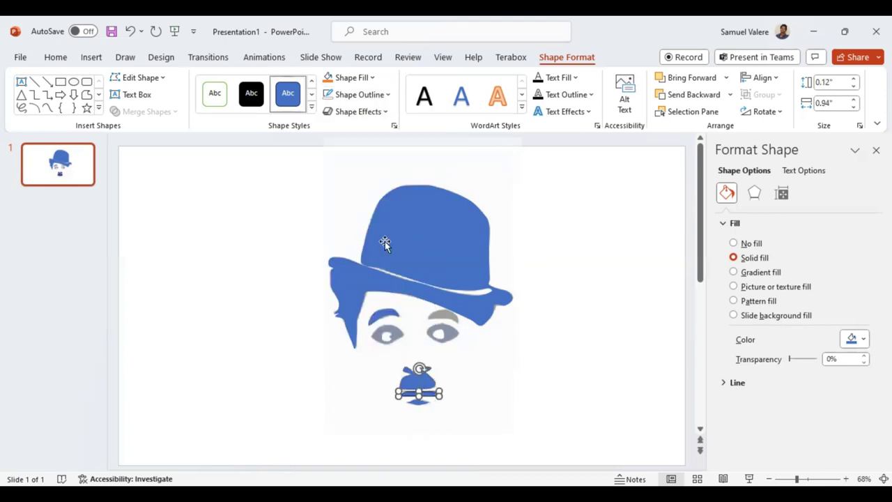
left_click(359, 94)
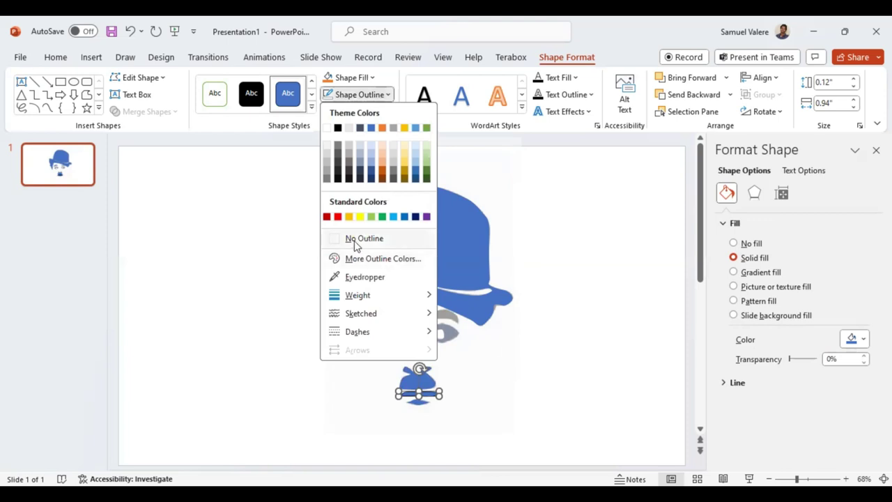
left_click(383, 313)
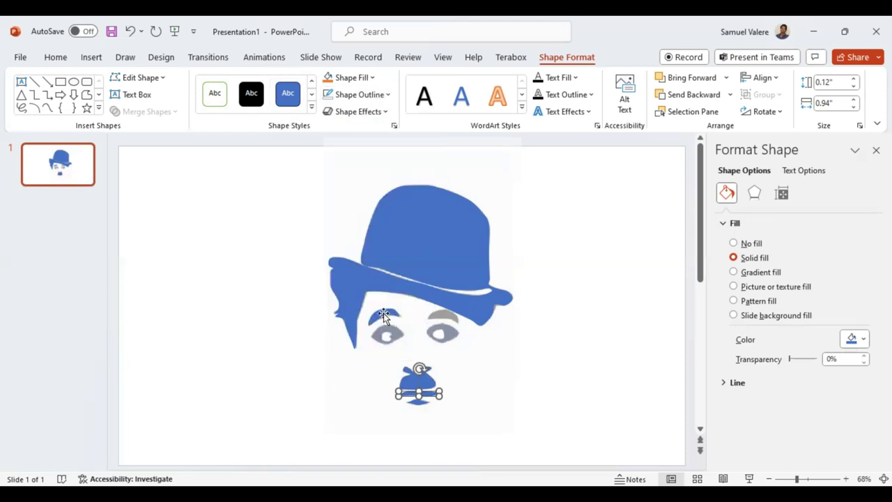
Step: Nudge the left eyebrow down and right, then move and tilt the right eyebrow above its eye
left_click_drag(384, 312, 388, 326)
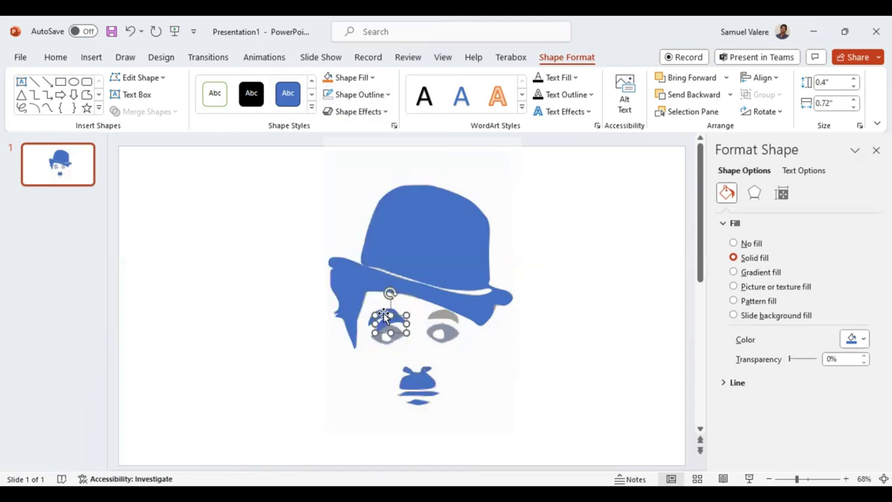
left_click(436, 319)
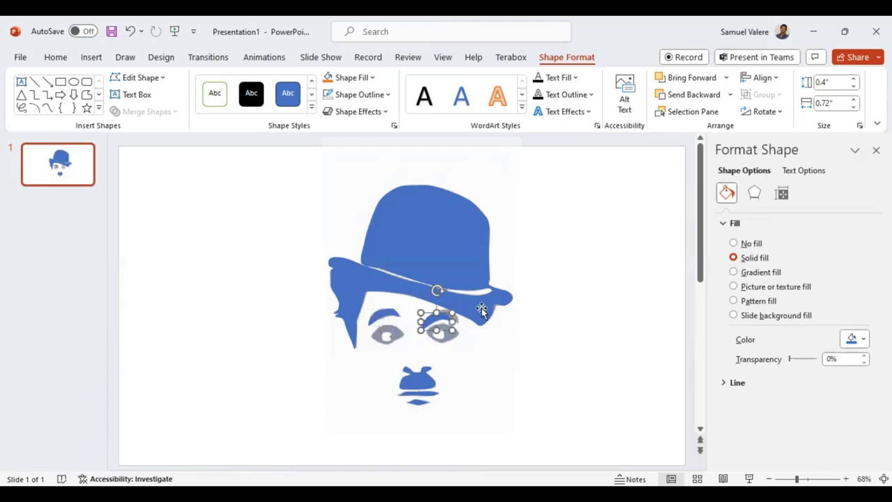
left_click(779, 112)
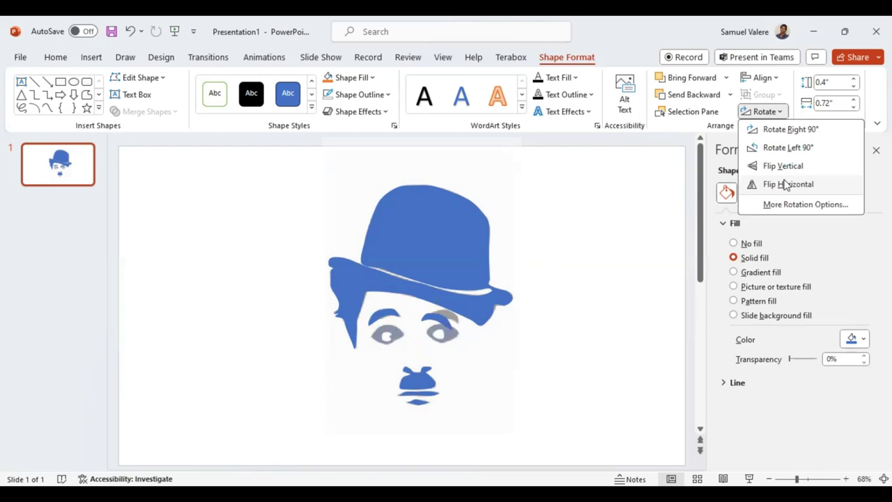
left_click(440, 319)
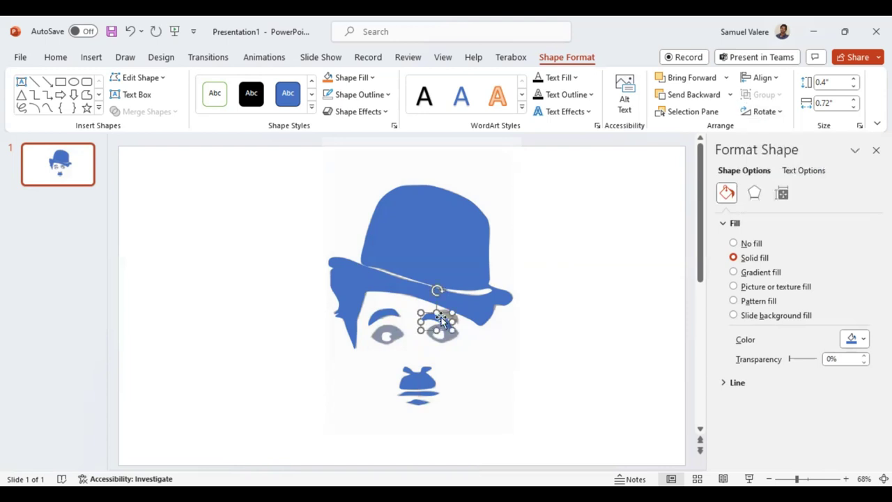
left_click_drag(440, 317, 447, 313)
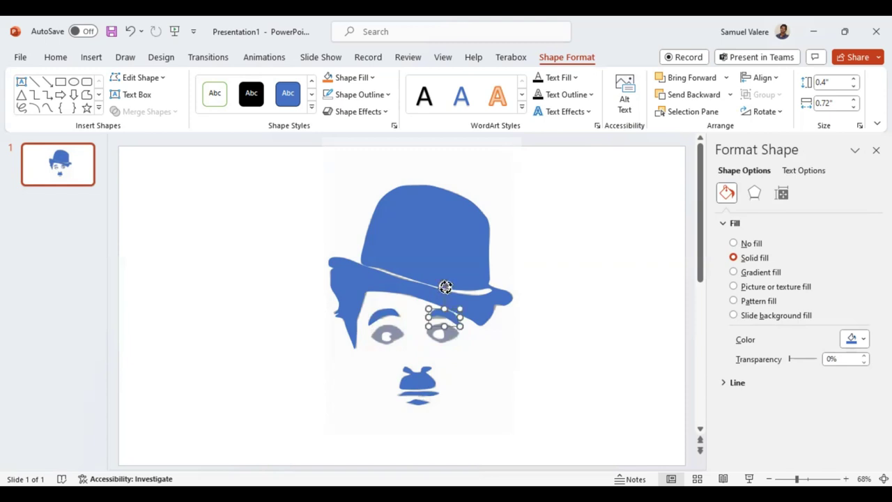
left_click_drag(445, 287, 439, 288)
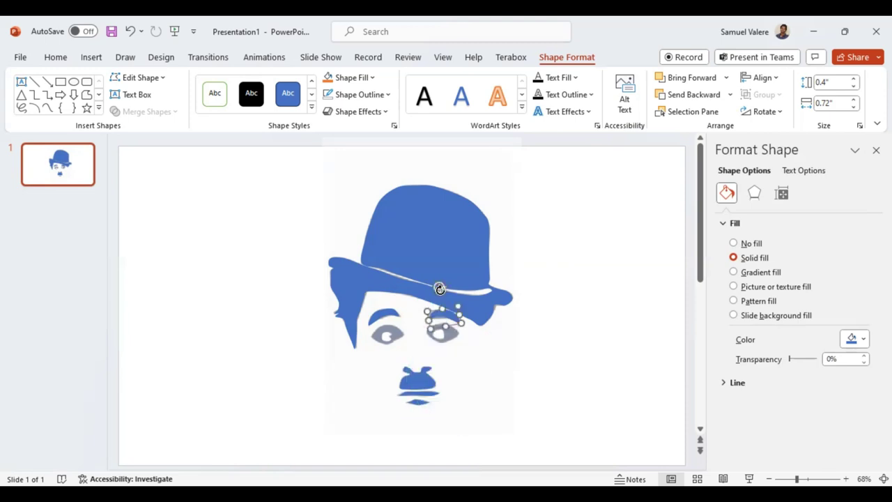
key("ctrl+z")
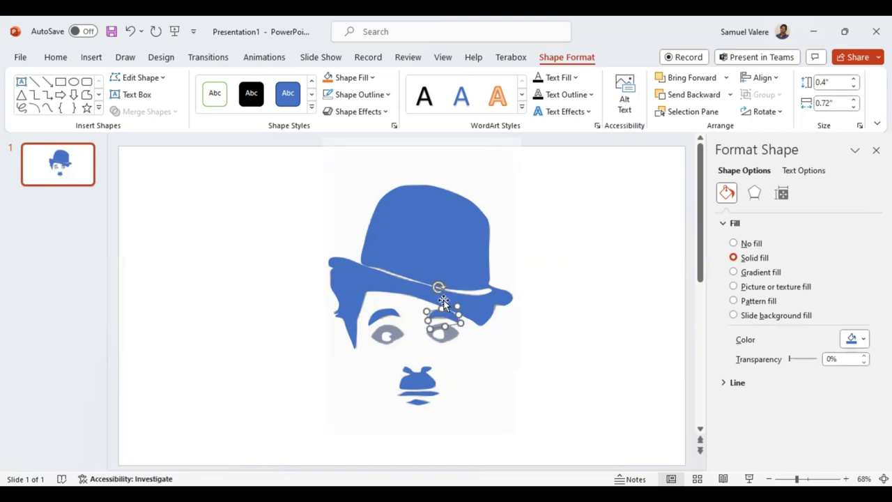
left_click(502, 370)
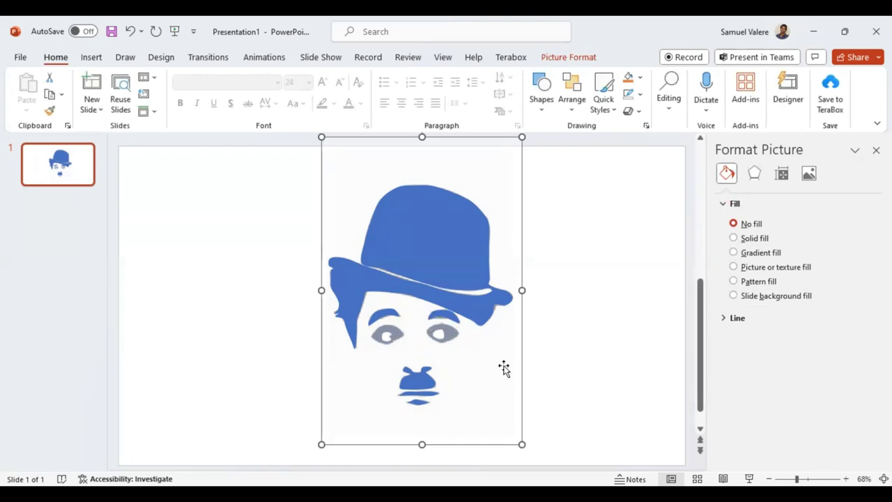
Step: Fill the right eye black and lower its transparency
left_click(503, 370)
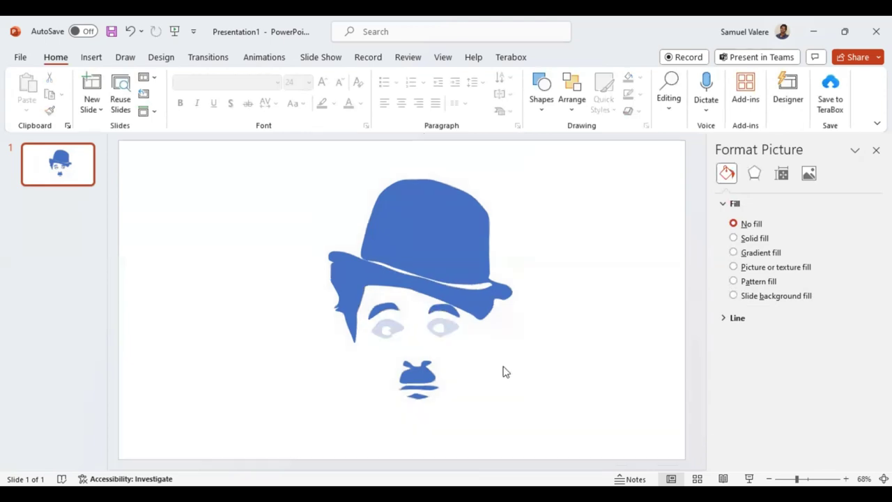
left_click(452, 326)
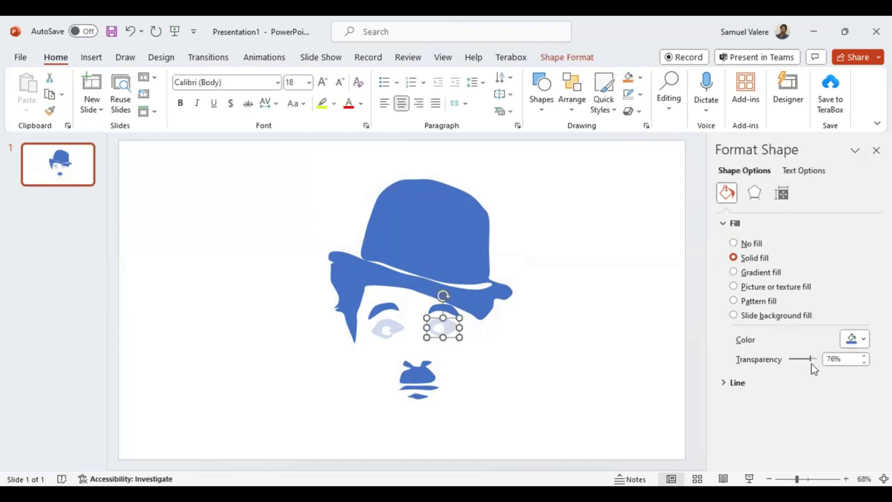
left_click(862, 343)
left_click(796, 199)
left_click_drag(811, 359, 779, 361)
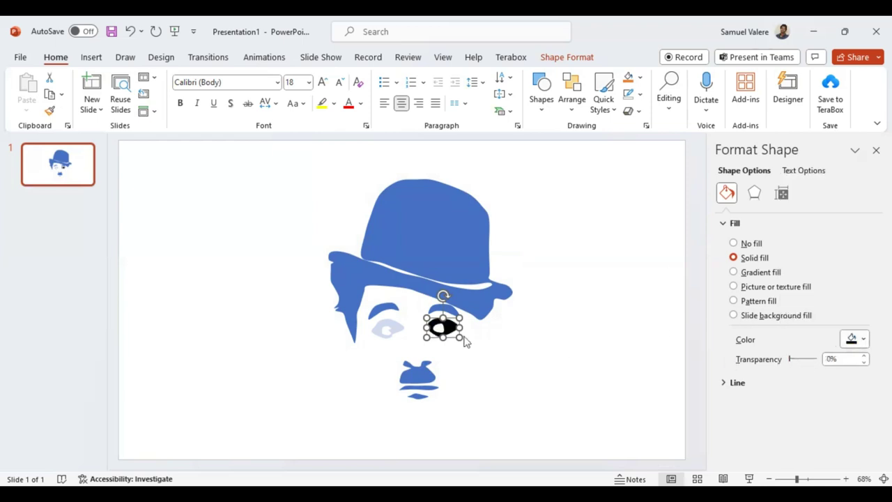
Step: Fill the left eye black with 0% transparency so it matches the right eye
left_click(390, 326)
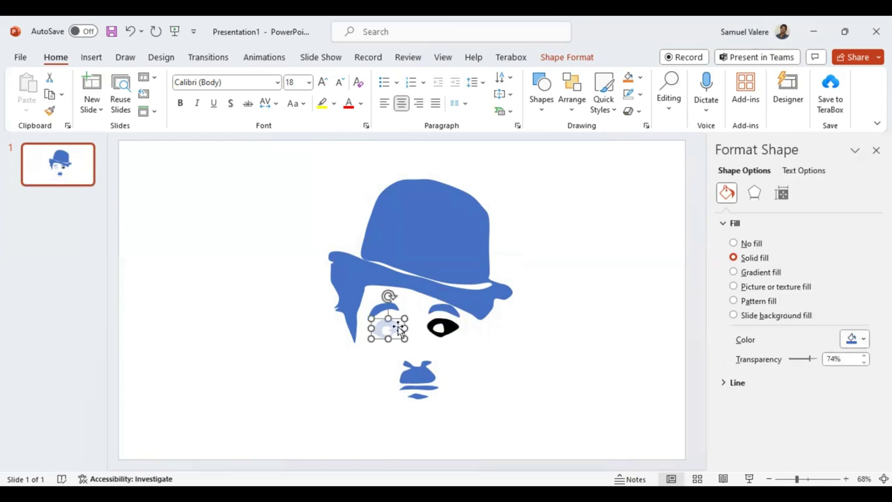
left_click(862, 340)
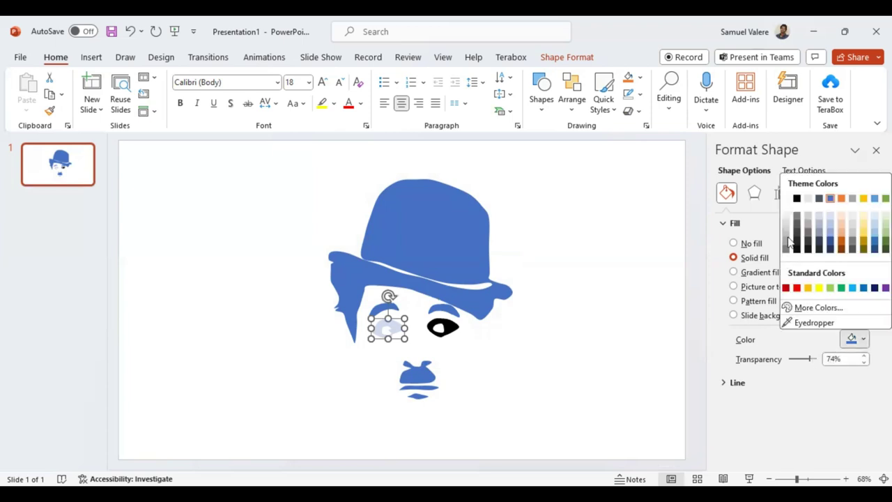
left_click(797, 197)
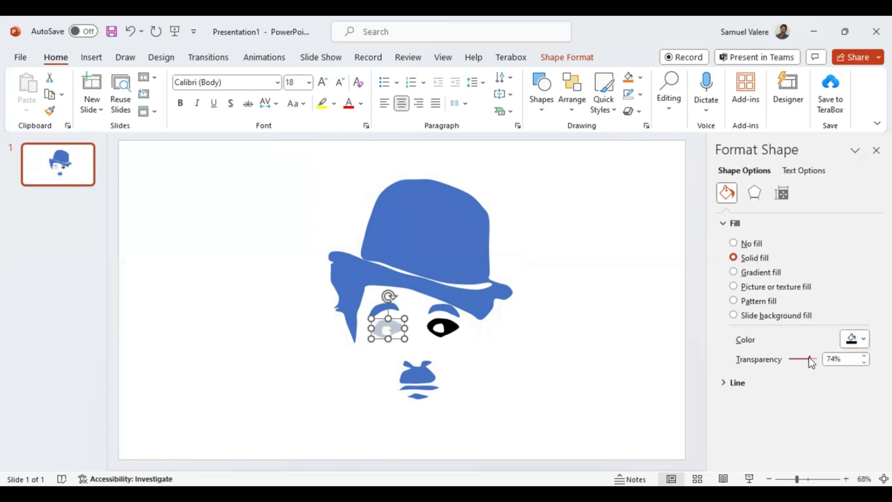
left_click_drag(806, 358, 774, 363)
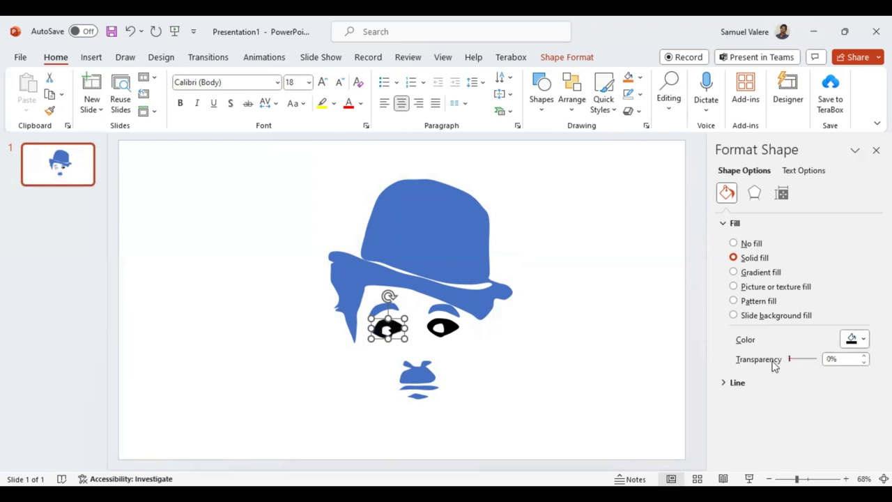
left_click(417, 372)
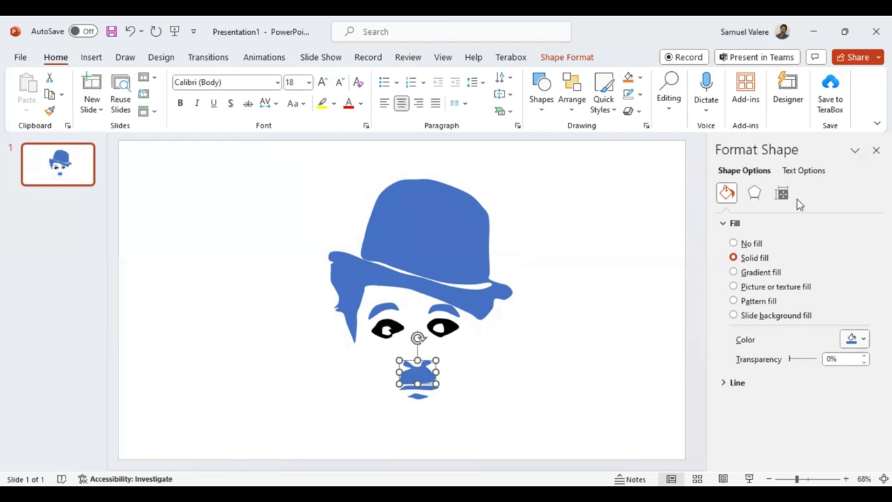
Step: Fill the hat, both eyebrows and the lines under the moustache solid black
left_click(423, 264)
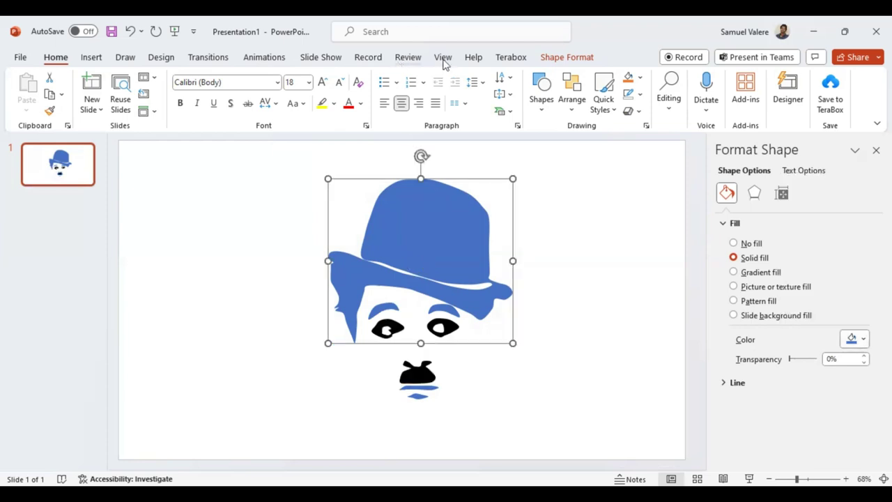
left_click(570, 60)
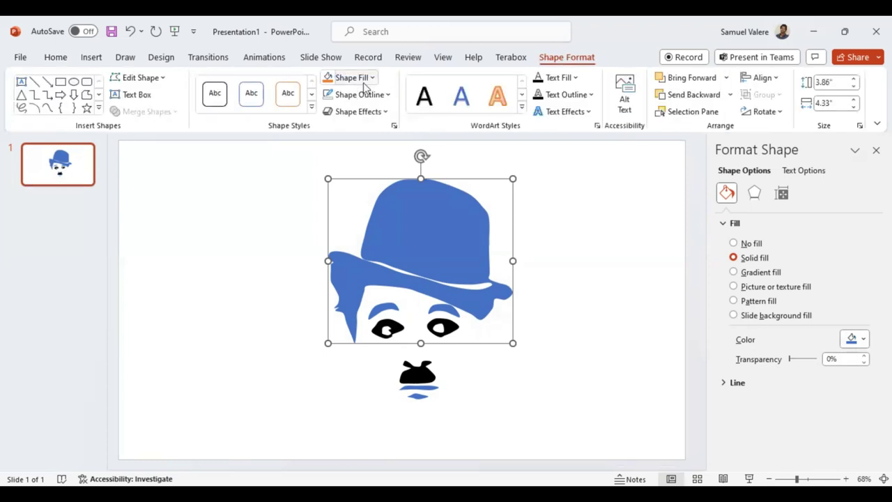
left_click(364, 79)
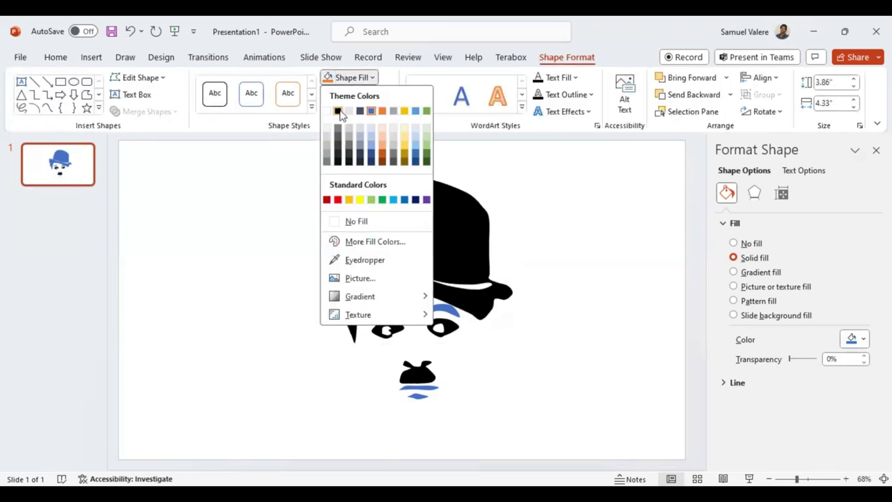
key("Escape")
left_click(382, 307)
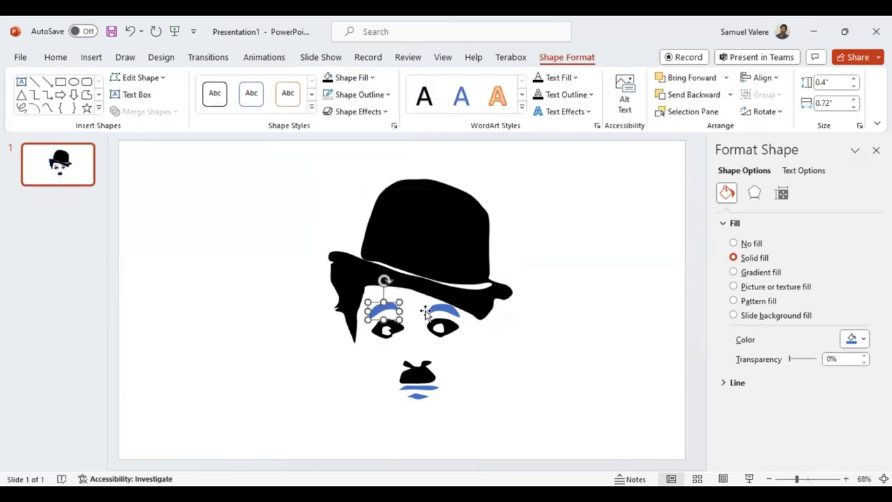
left_click(439, 310, "shift")
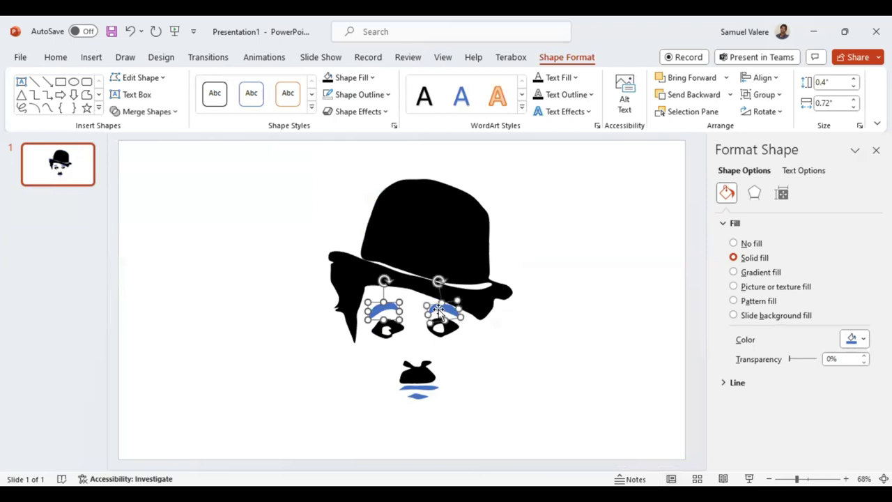
left_click(420, 392, "shift")
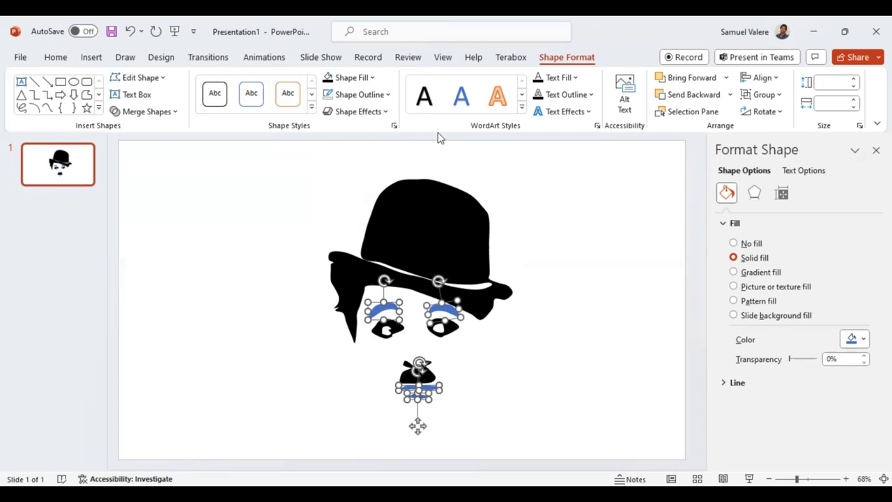
left_click(333, 79)
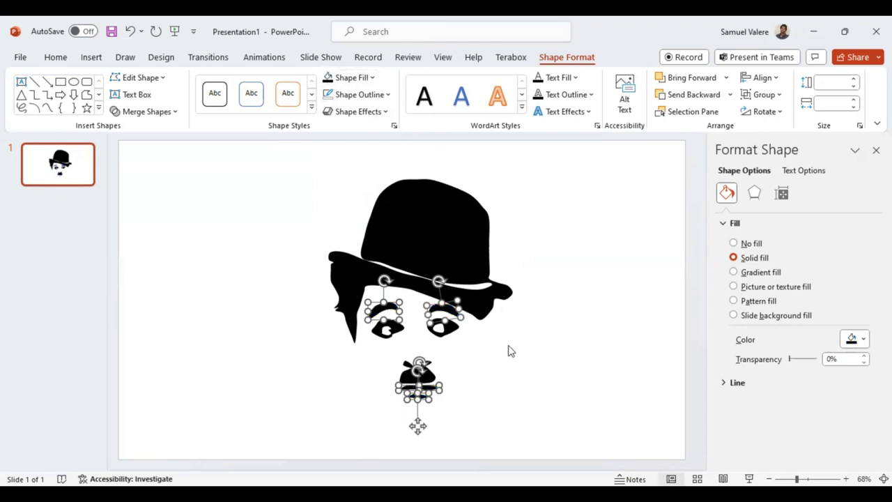
left_click(535, 352)
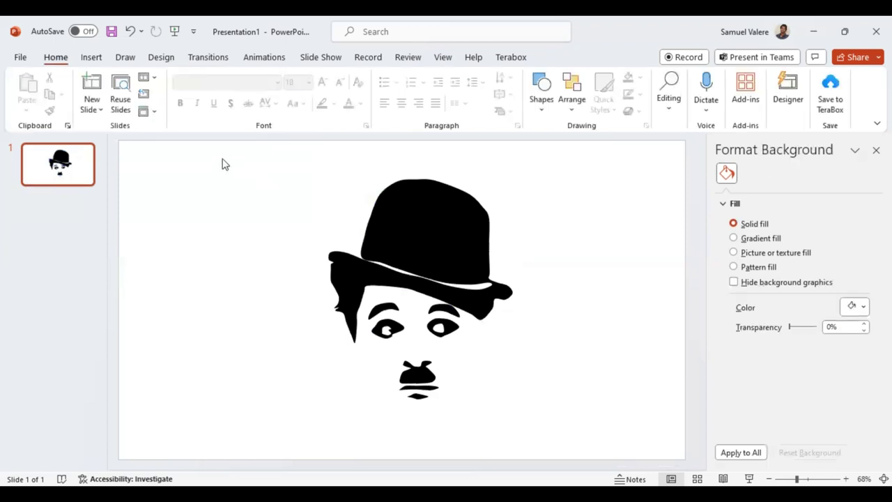
Step: Briefly try Edit Points on the hat, then marquee-select every silhouette piece together
left_click_drag(222, 158, 530, 236)
mouse_move(603, 355)
left_mouse_down()
mouse_move(624, 430)
mouse_move(613, 436)
left_mouse_up()
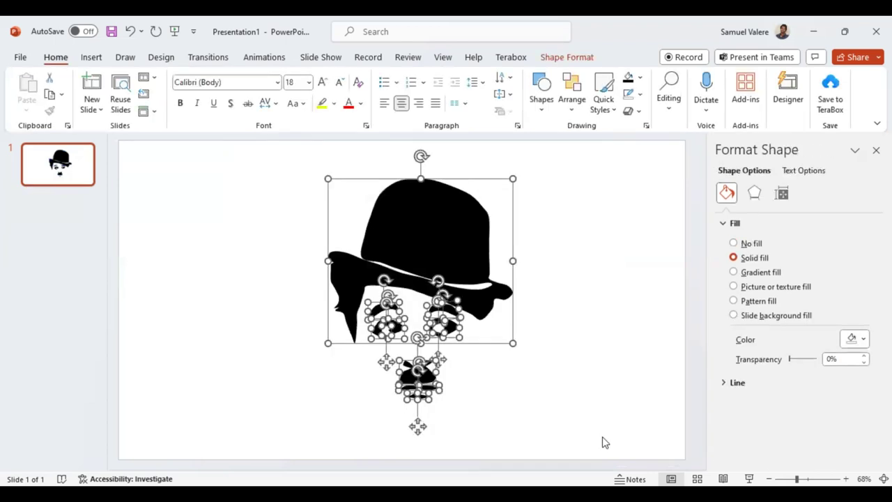
left_click(565, 366)
left_click(480, 304)
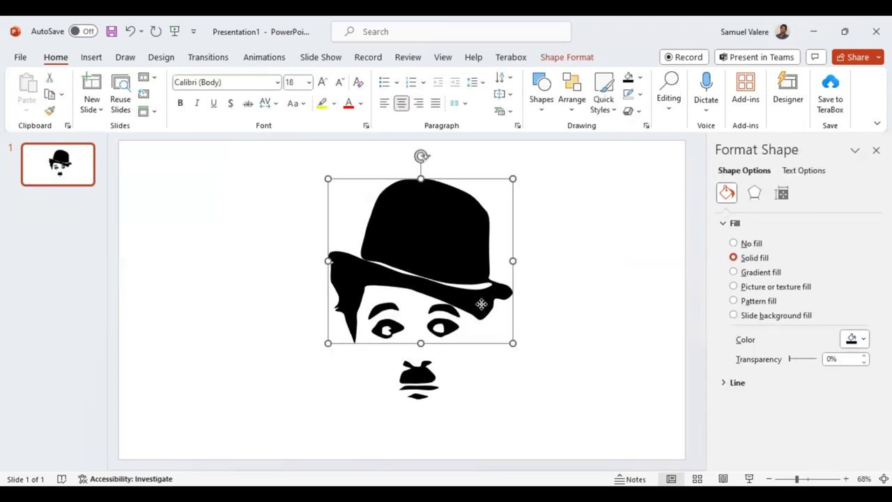
right_click(480, 303)
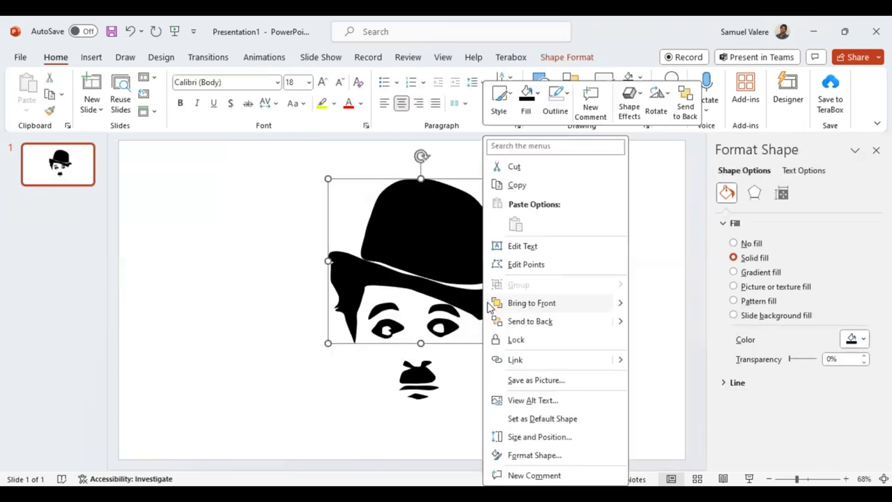
left_click(516, 263)
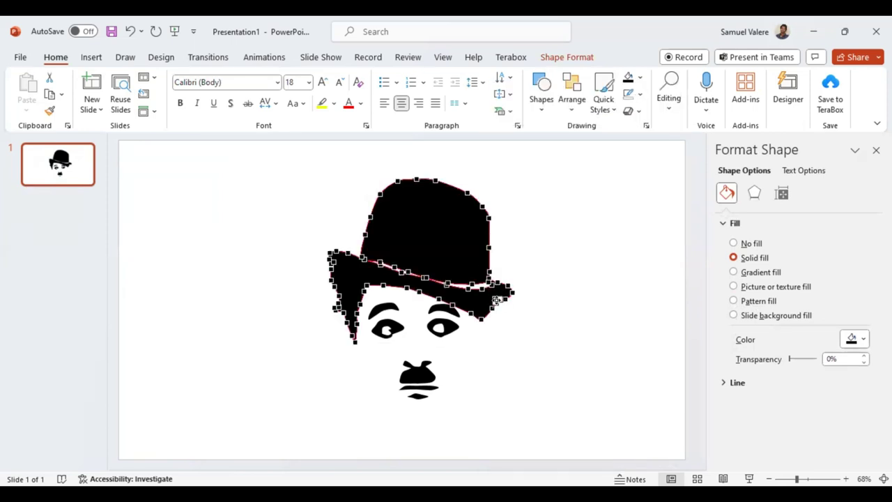
left_click(537, 325)
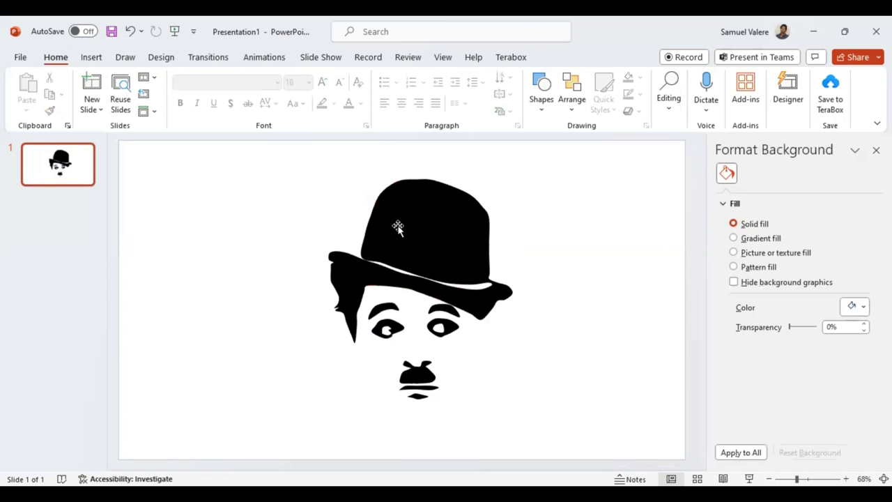
left_click_drag(252, 159, 611, 315)
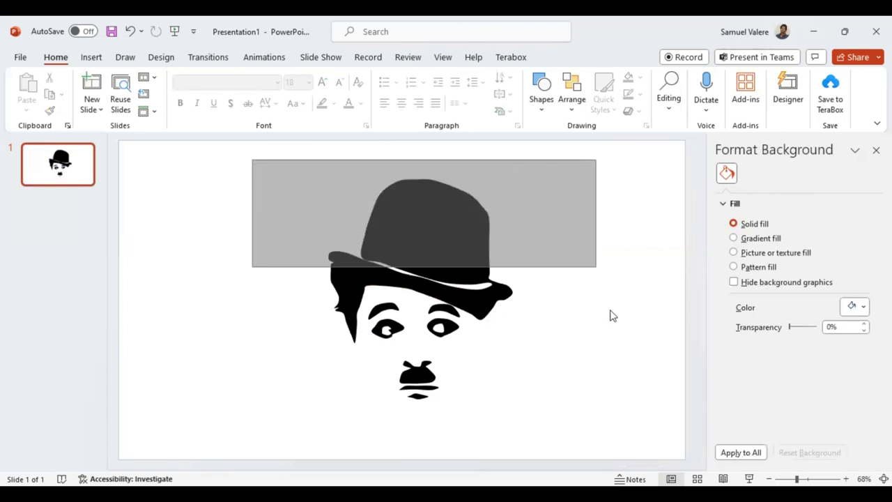
left_click_drag(611, 315, 638, 422)
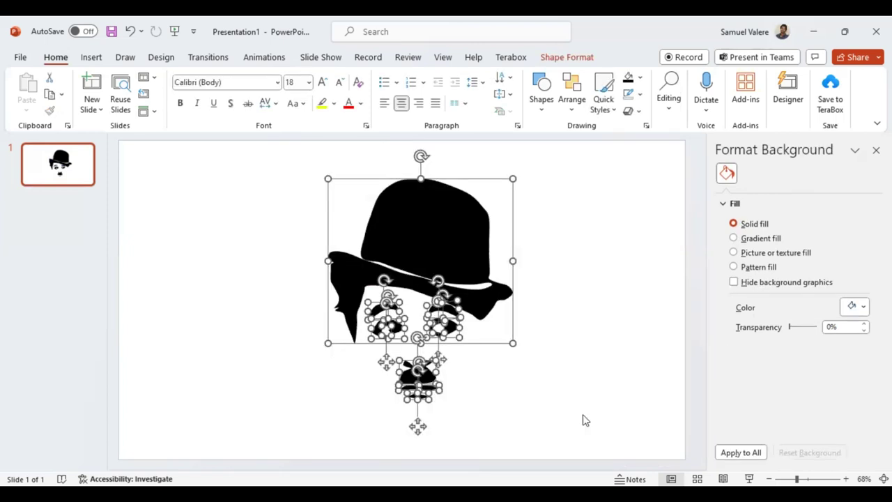
Step: Apply the second Shape Effects Preset, a 3-D bevel, to all selected silhouette shapes
left_click(554, 58)
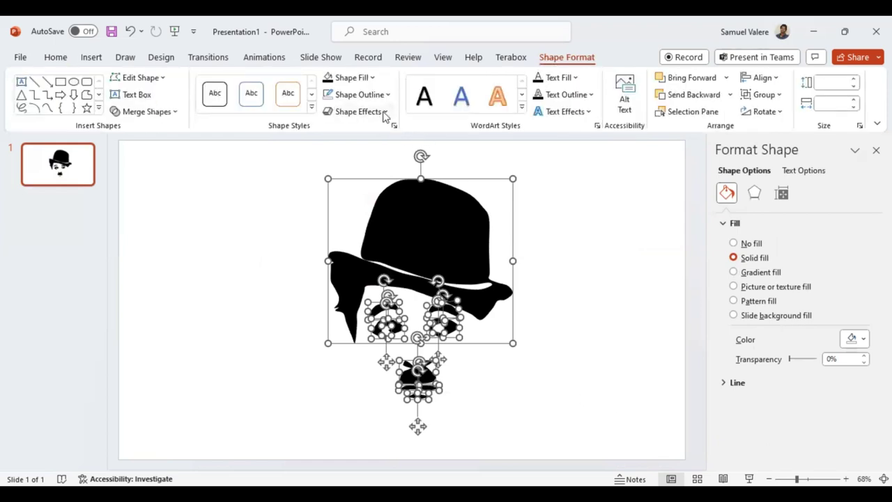
left_click(385, 114)
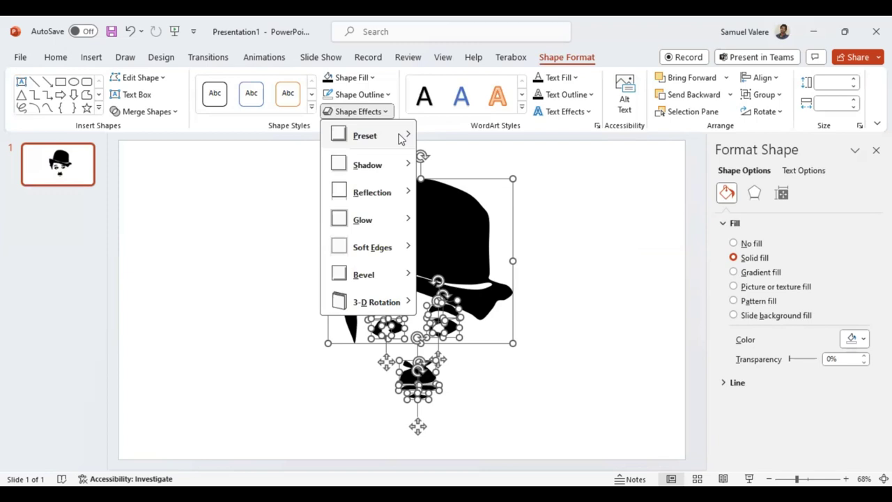
mouse_move(365, 135)
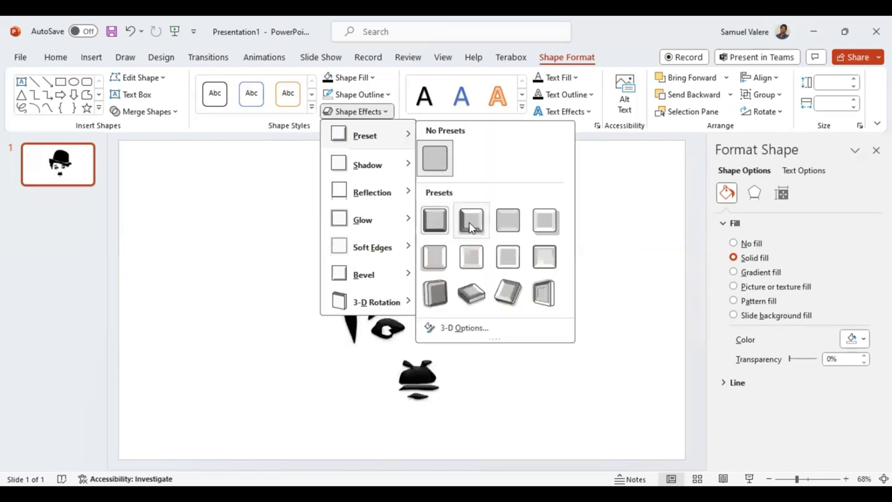
left_click(470, 223)
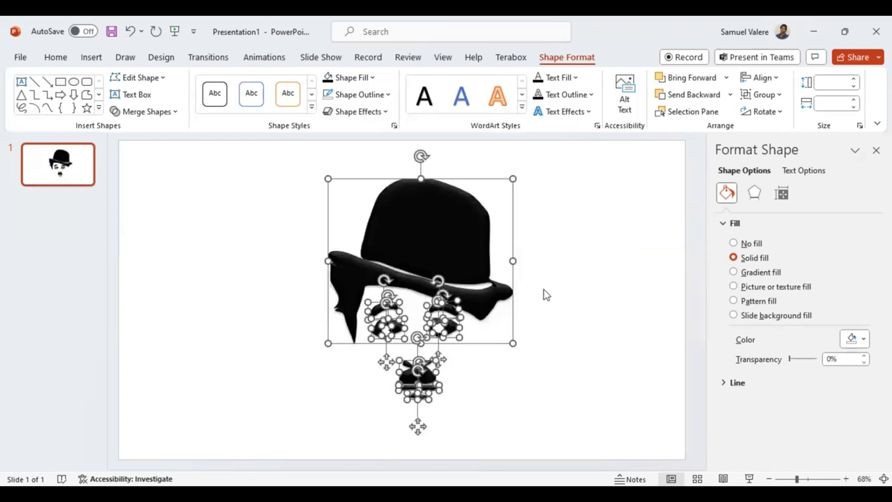
left_click(776, 95)
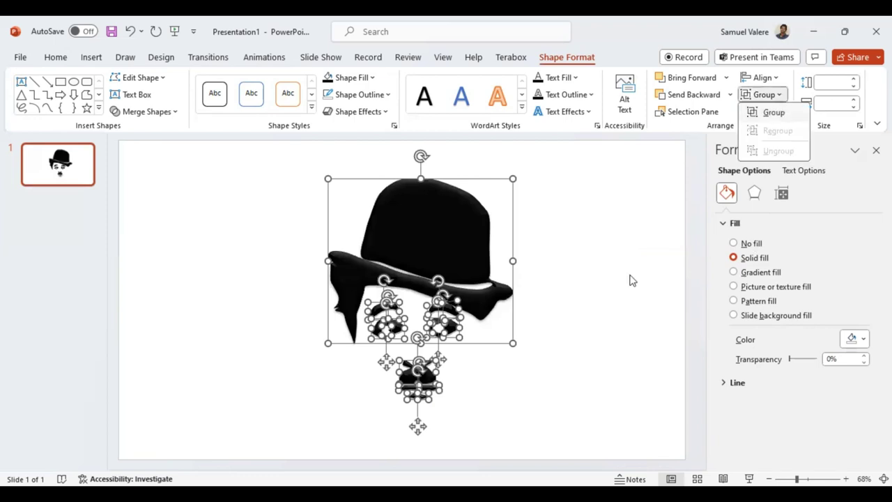